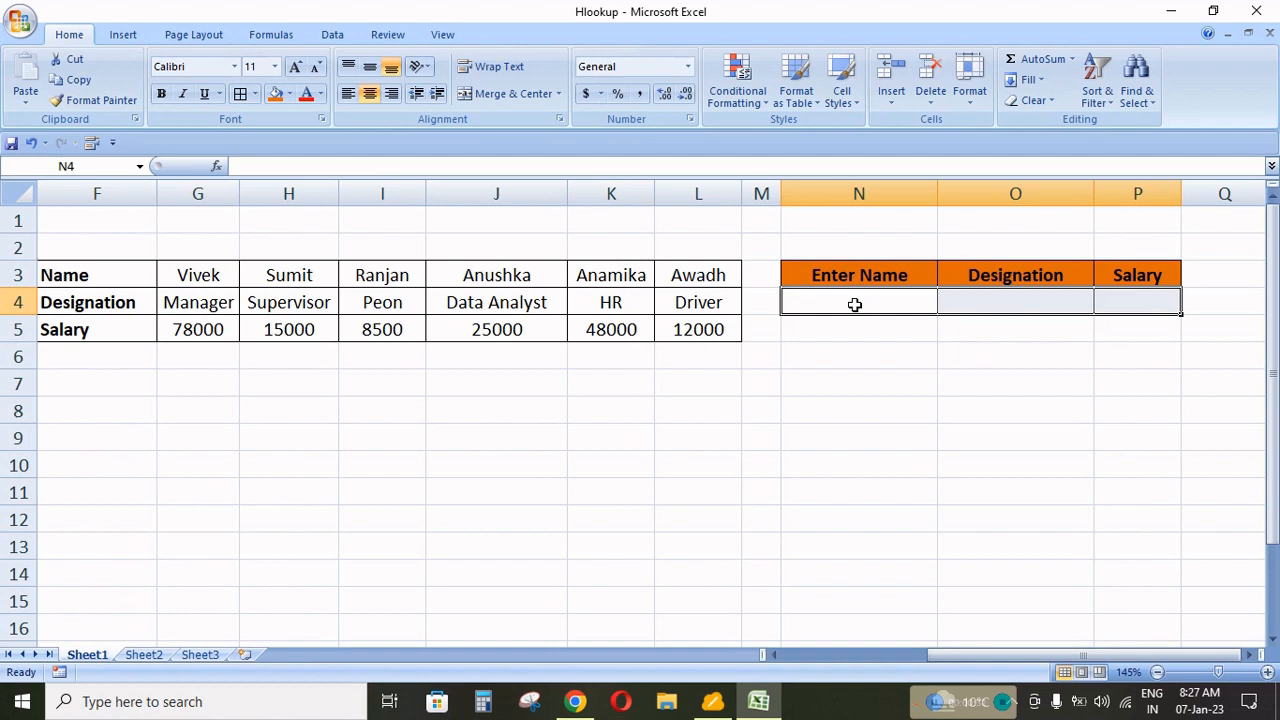
Examine the lookup form's empty cells and the employee table's columns G to L and rows 3 to 5.
click(984, 308)
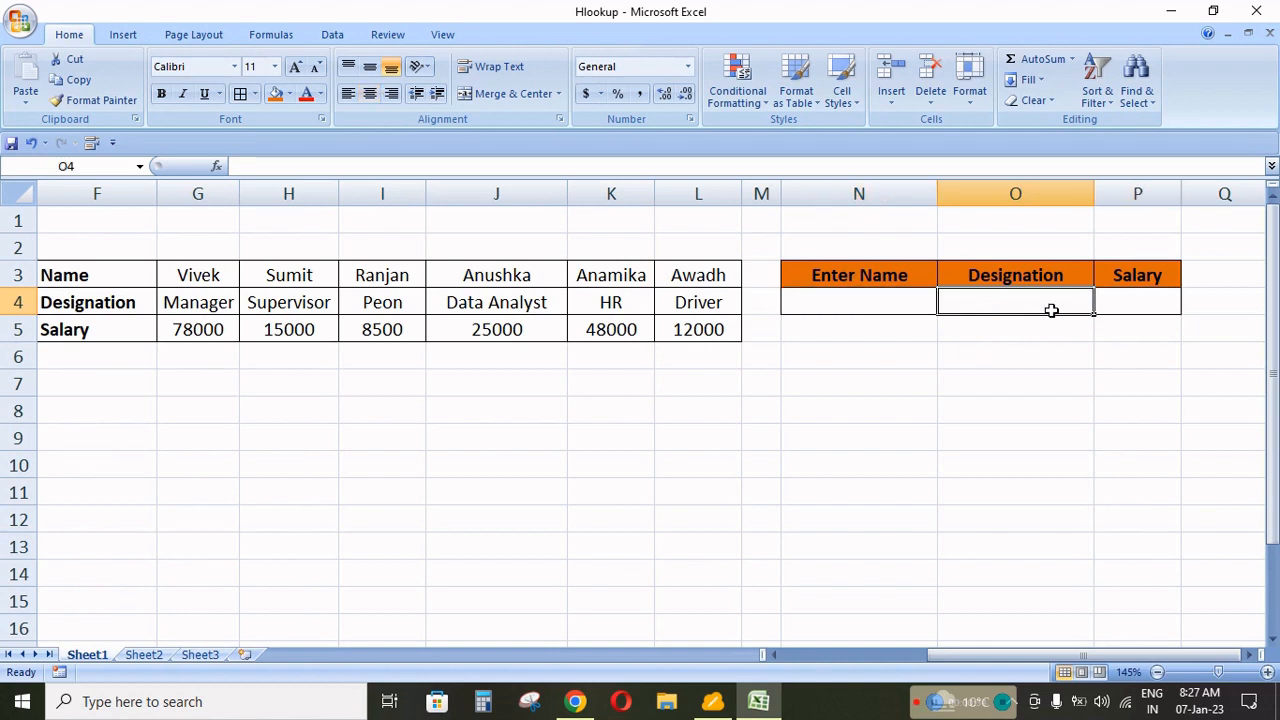
click(1130, 305)
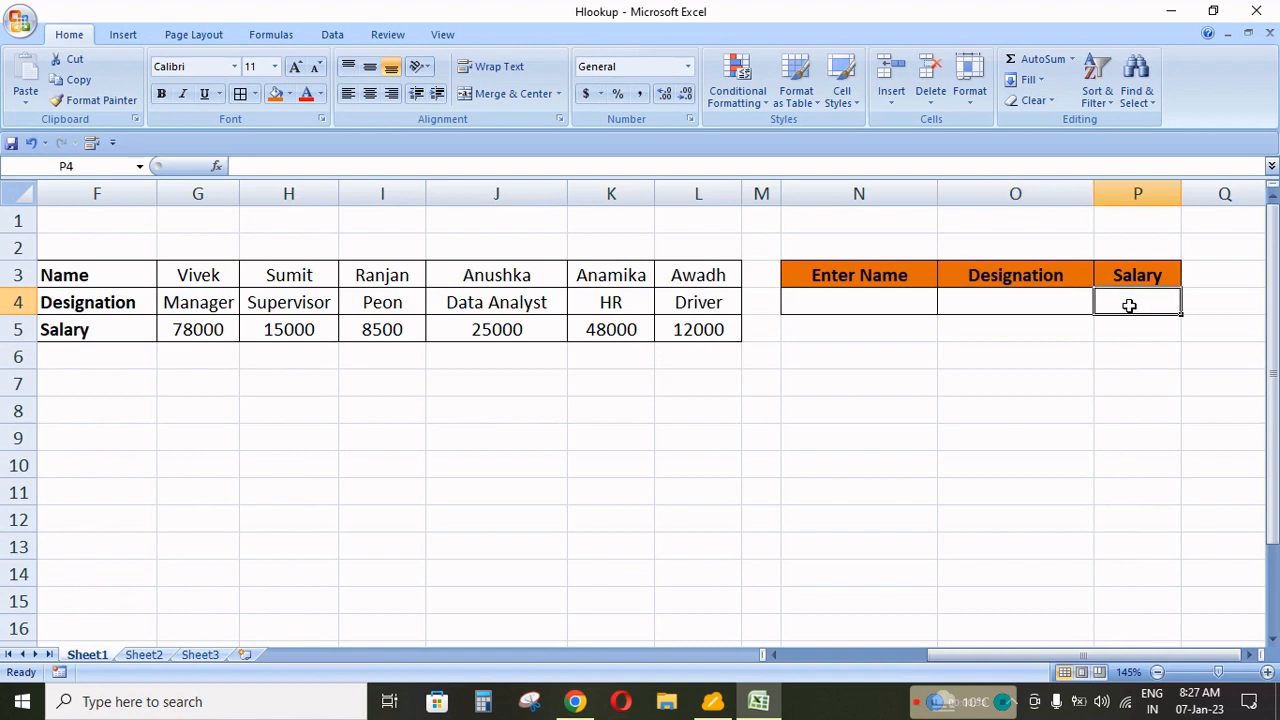
drag(958, 656, 846, 650)
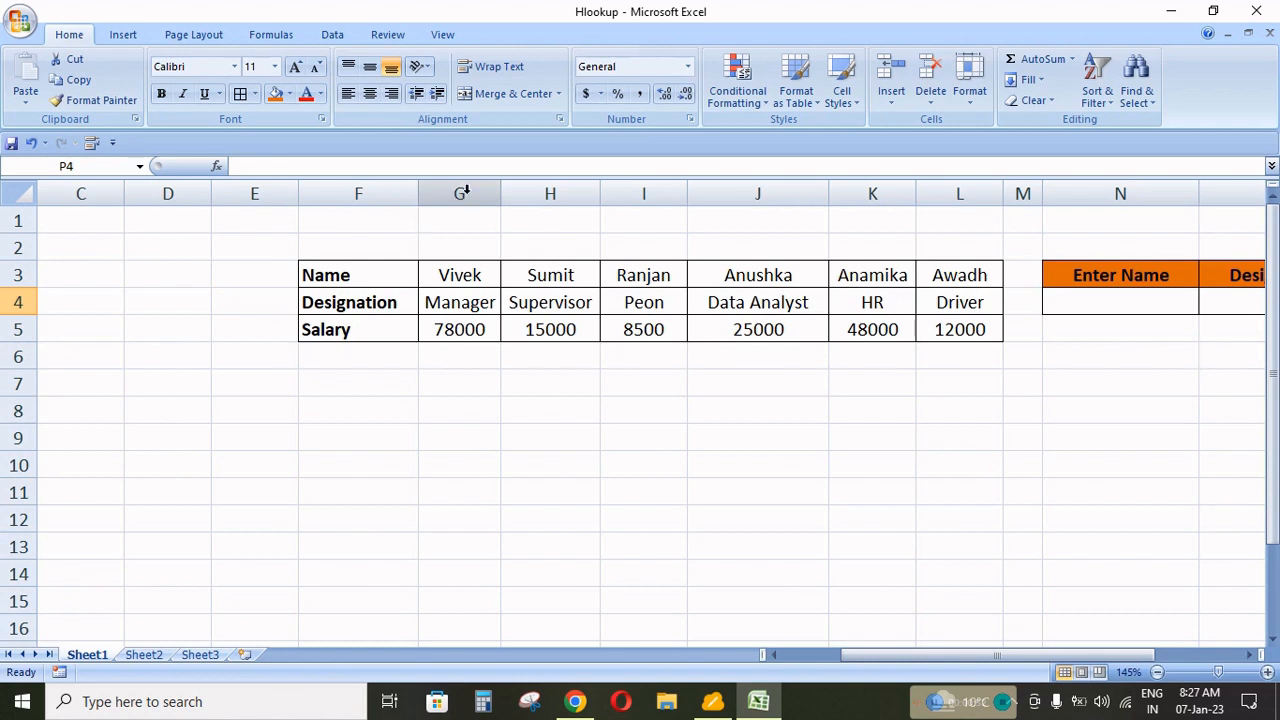
click(458, 193)
click(551, 192)
click(643, 190)
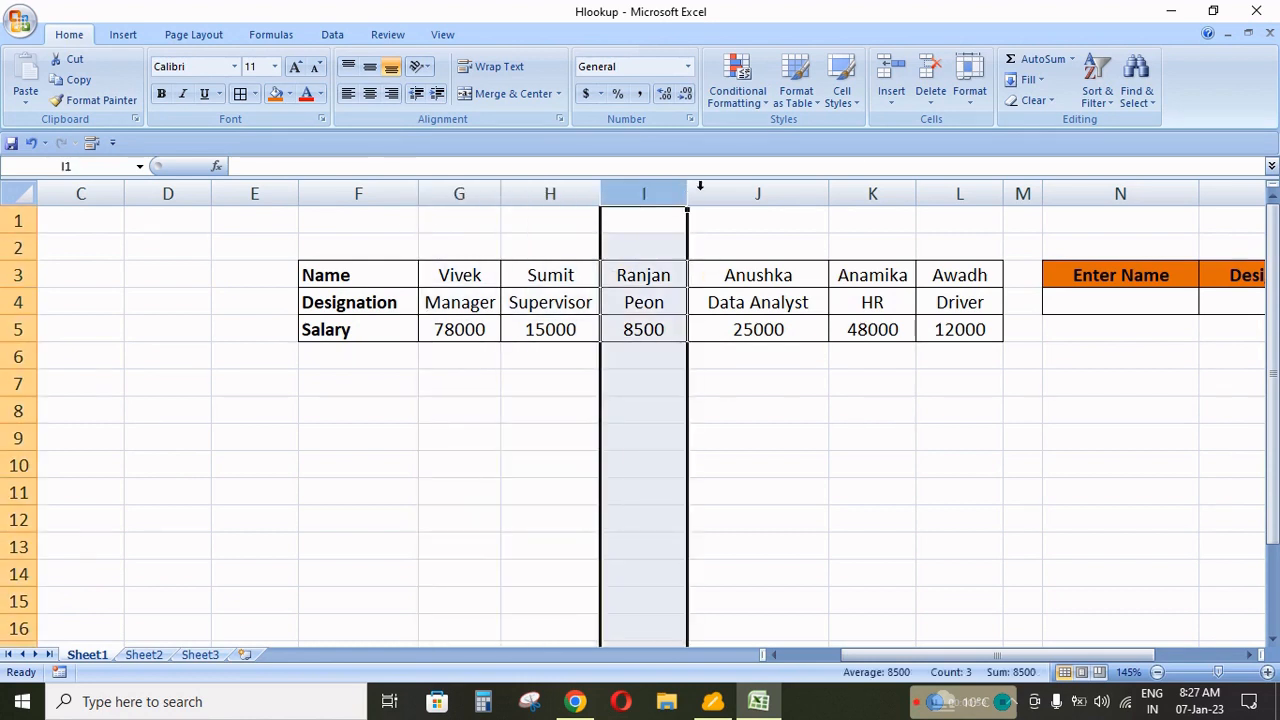
click(750, 188)
click(873, 186)
click(957, 190)
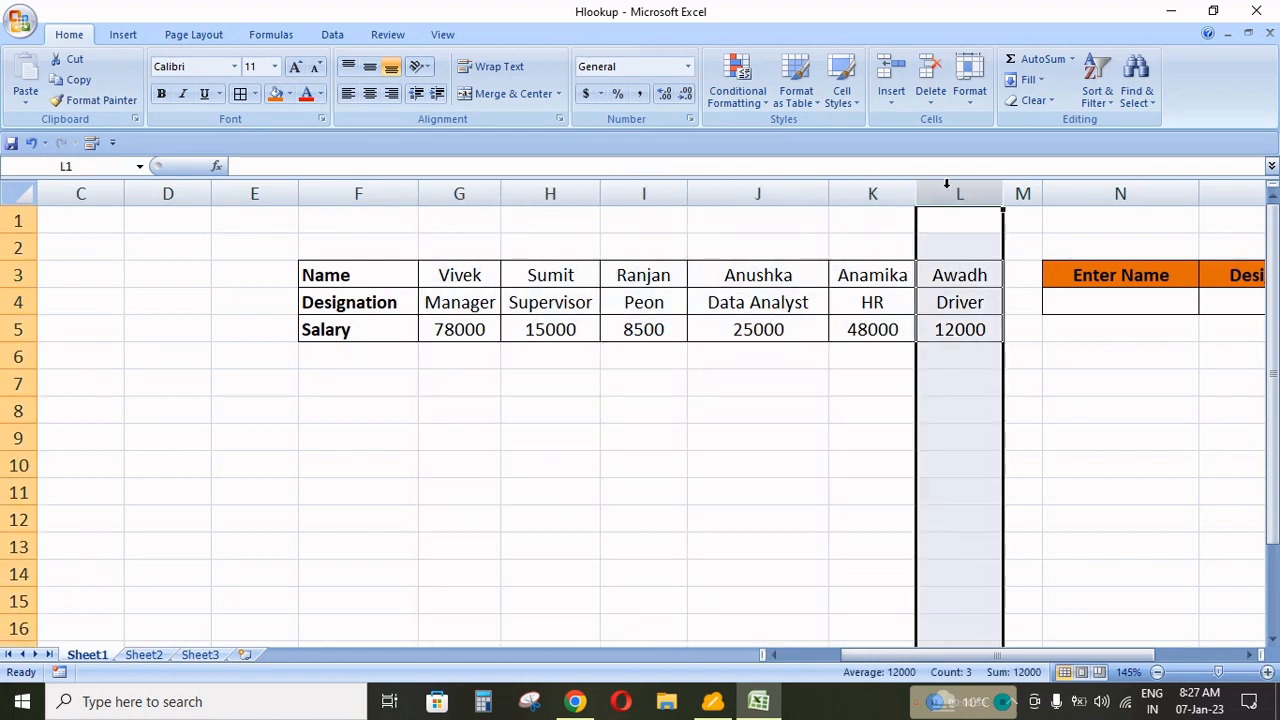
click(16, 275)
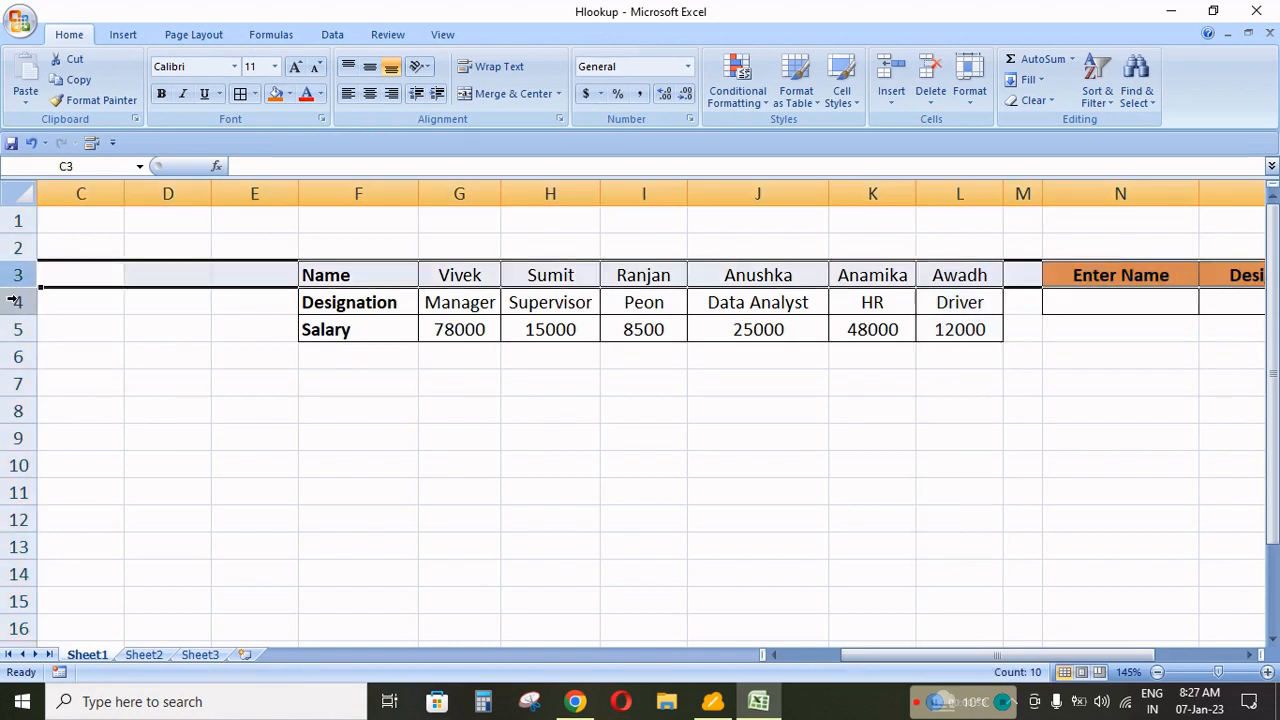
click(16, 302)
click(16, 329)
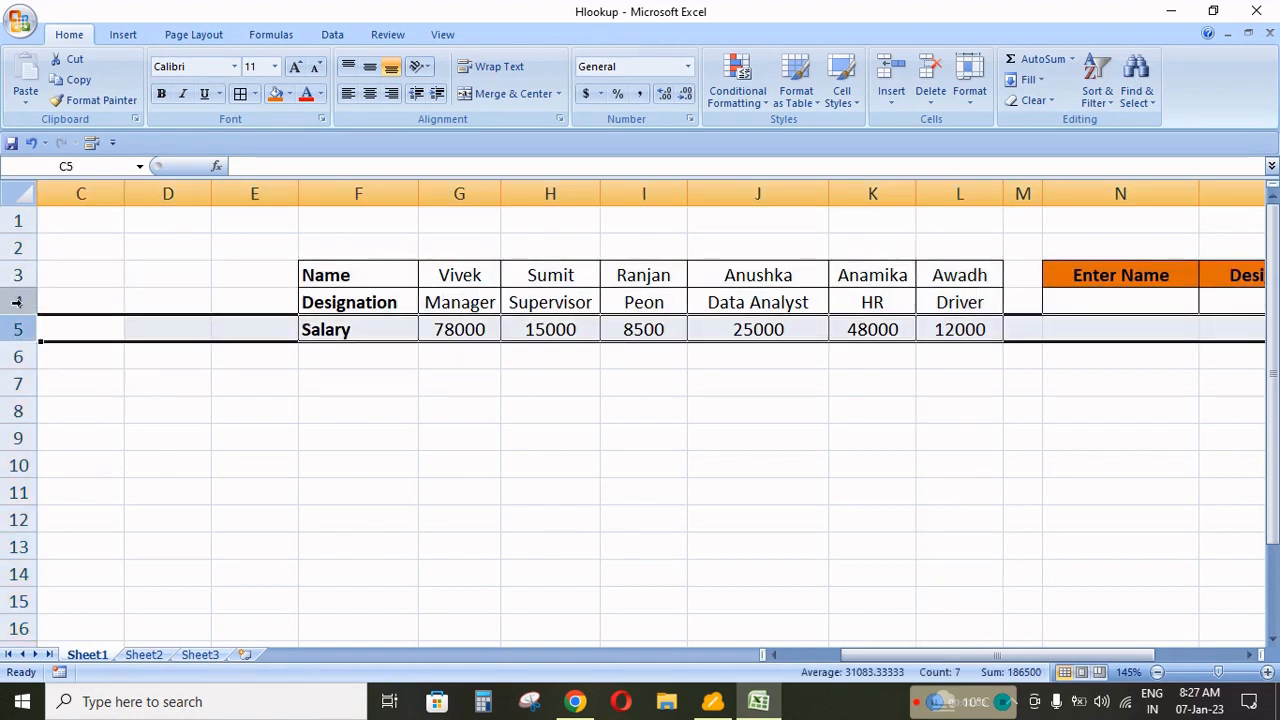
click(16, 302)
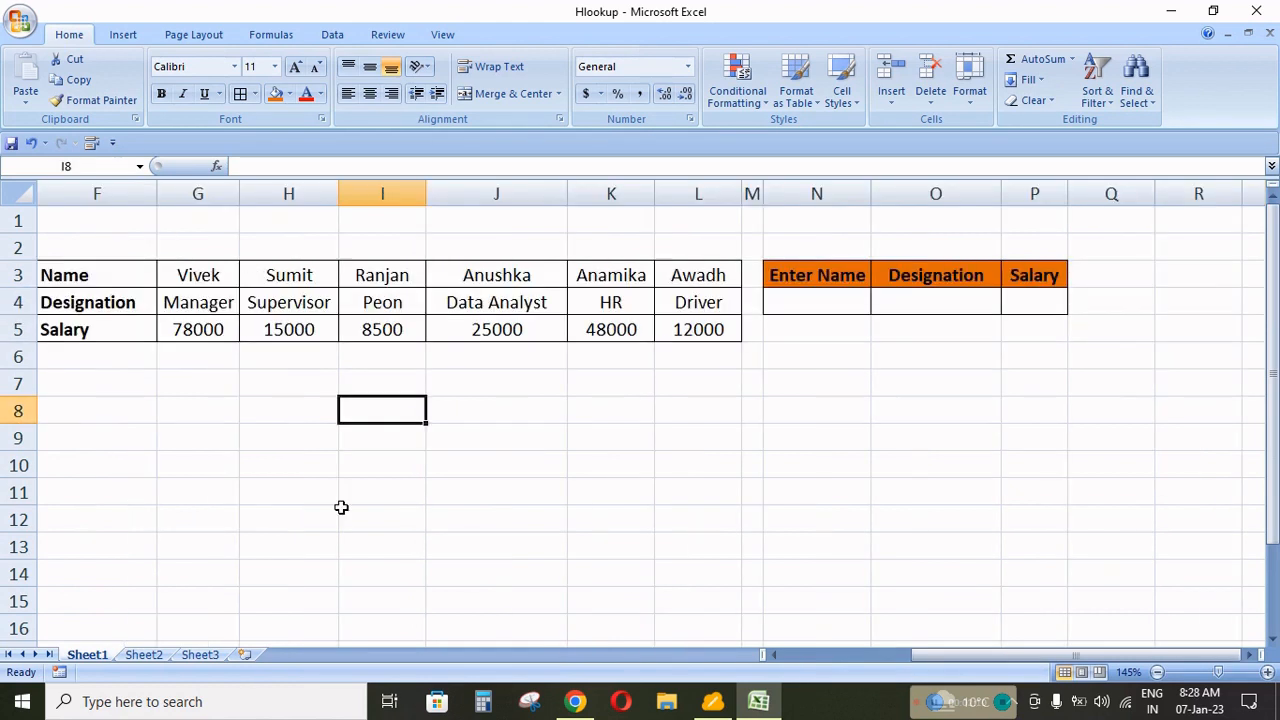
Enter the name of the employee listed in column I into the Enter Name cell N4.
click(813, 307)
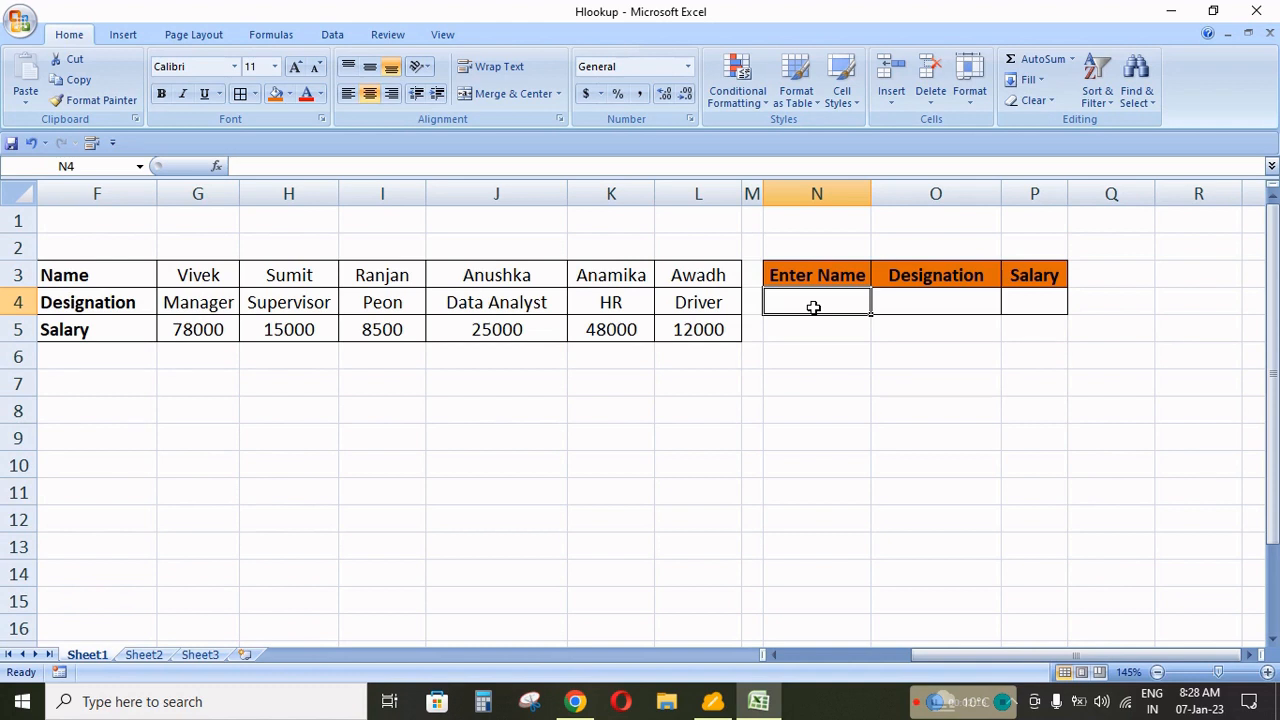
text(Ranjan)
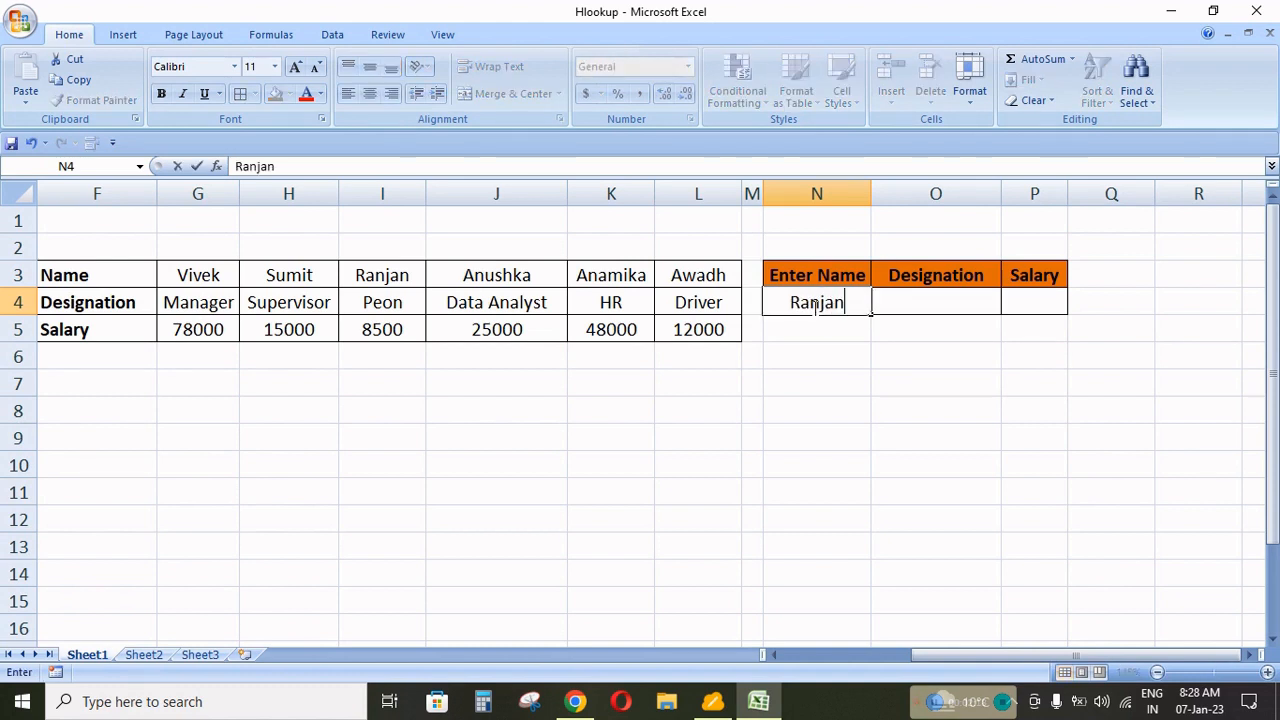
key(Return)
click(813, 307)
key(Right)
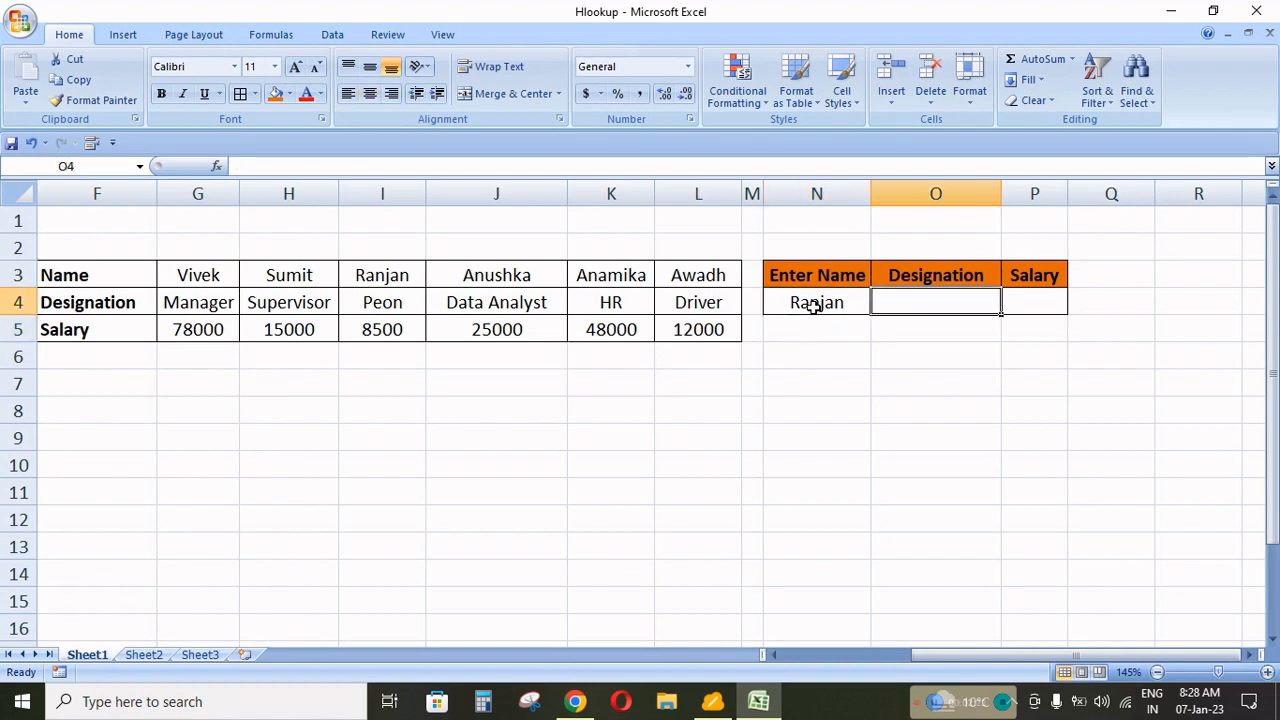
Begin an HLOOKUP formula in Designation cell O4 with N4 as lookup value and F3:L5 as table array.
click(813, 307)
key(Right)
key(Right)
key(Left)
text(=)
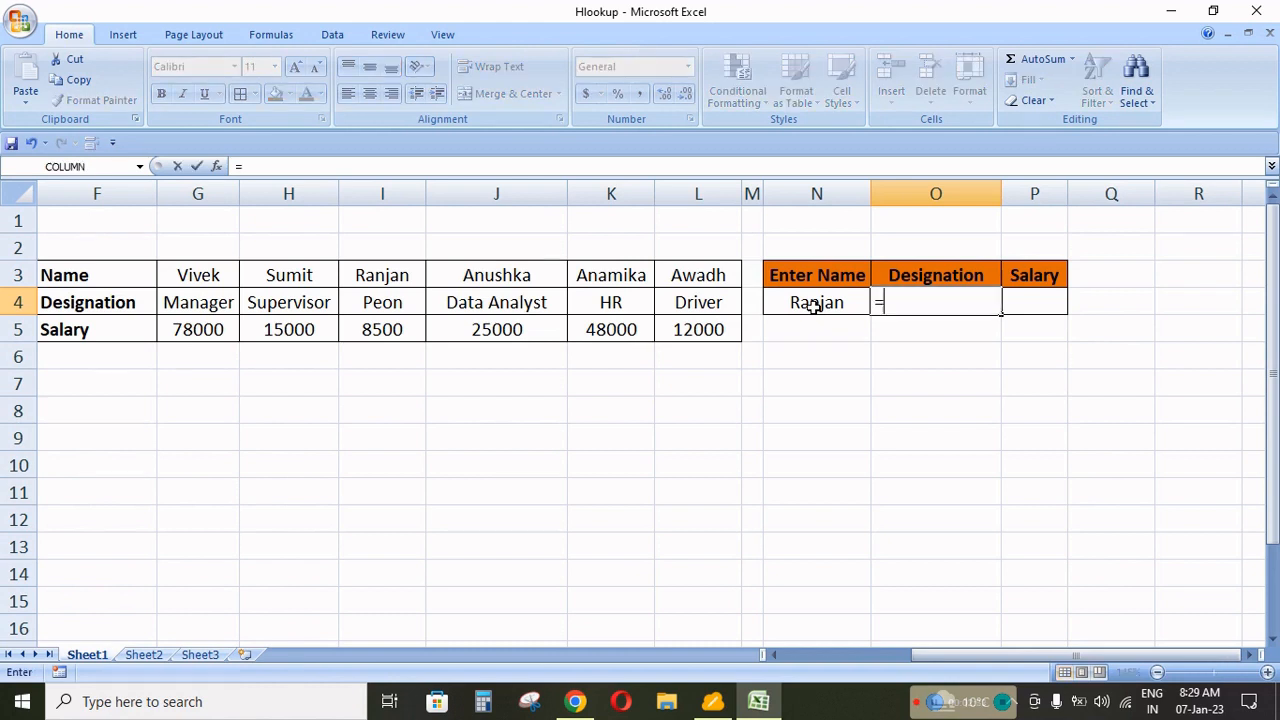
text(hl)
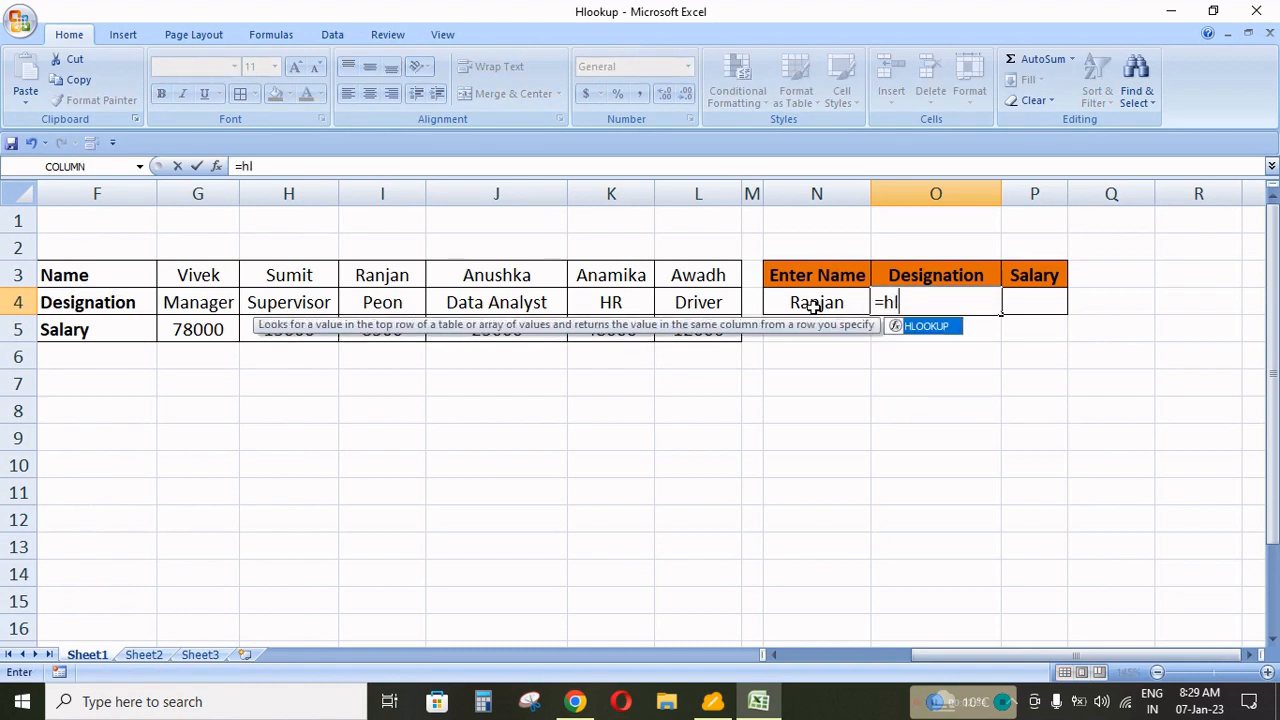
key(Tab)
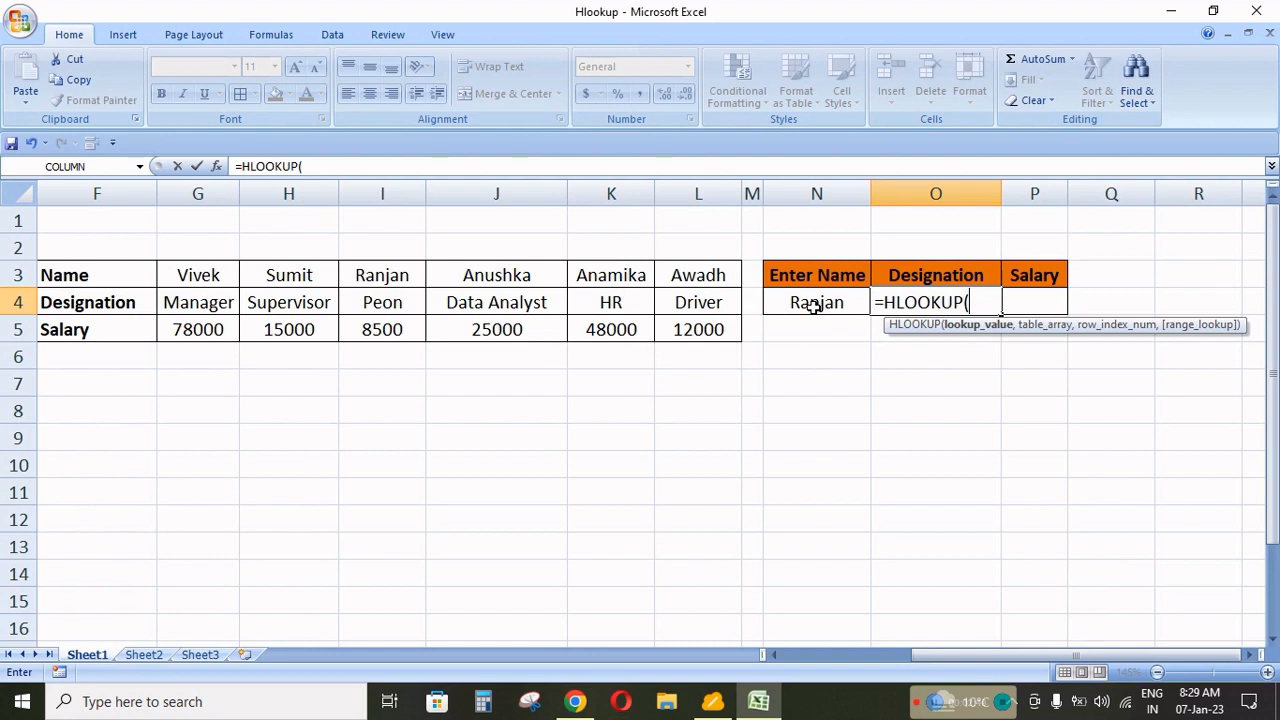
click(815, 305)
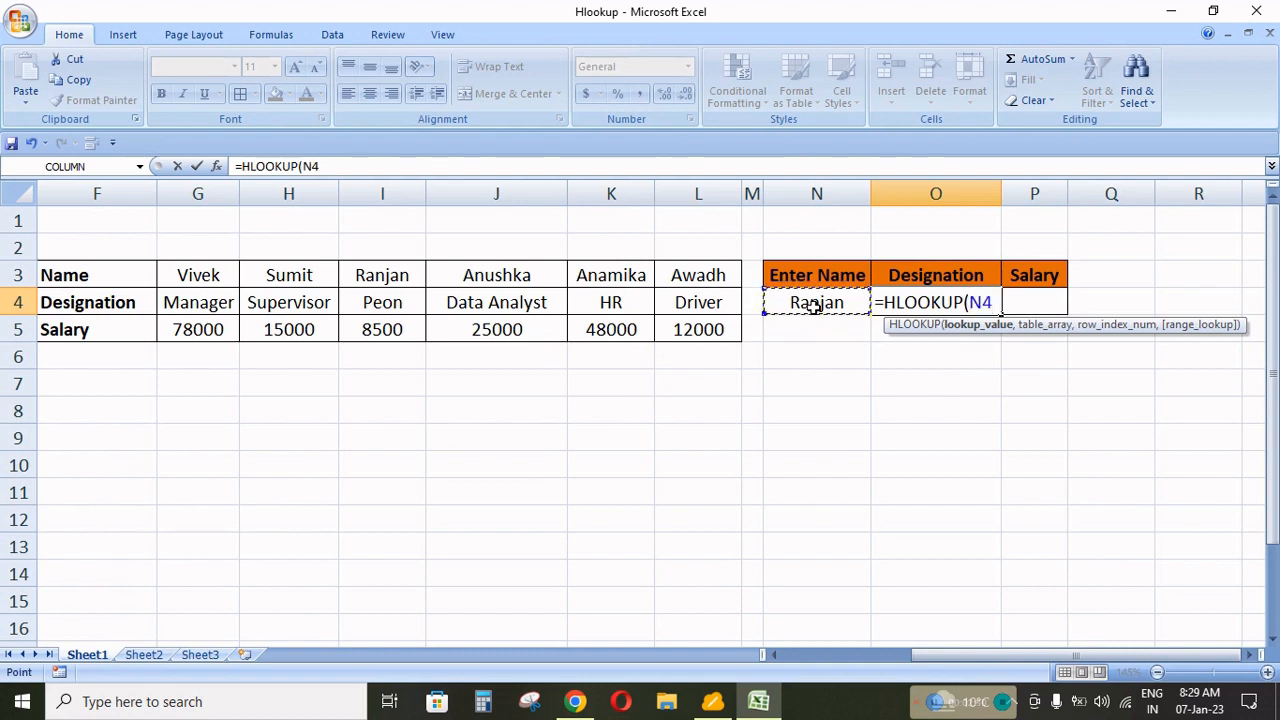
text(,)
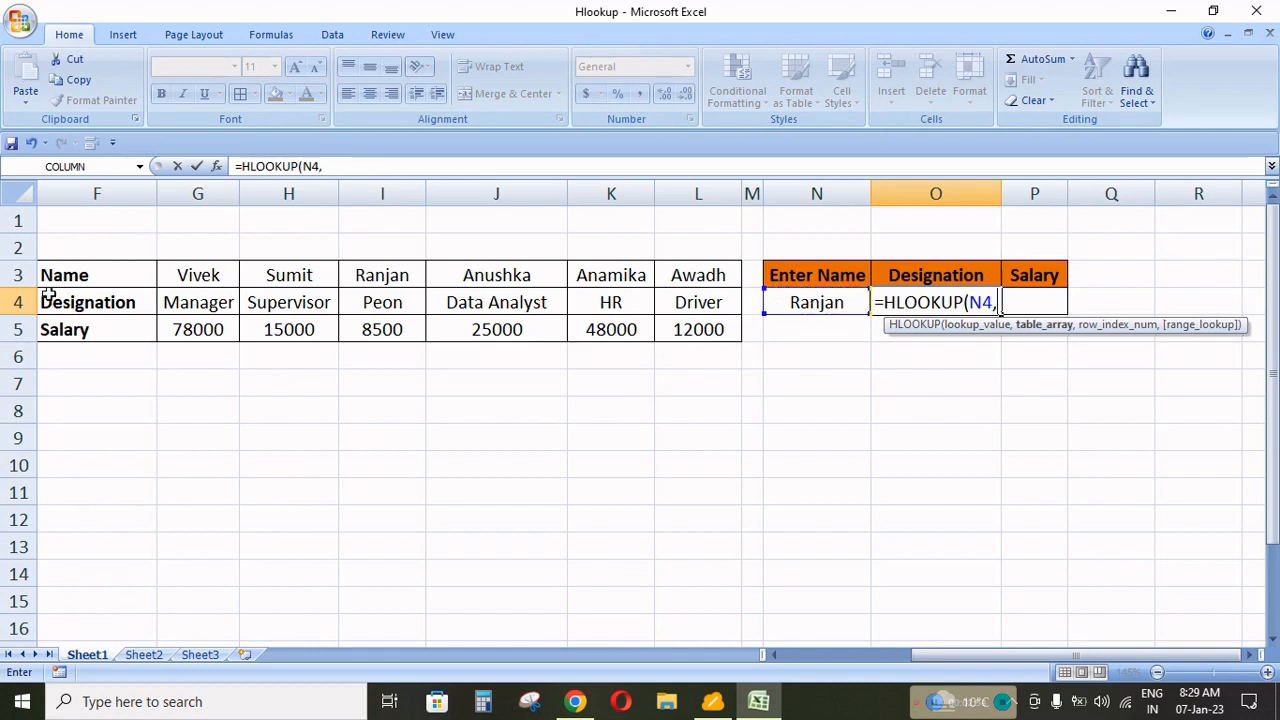
drag(63, 273, 689, 323)
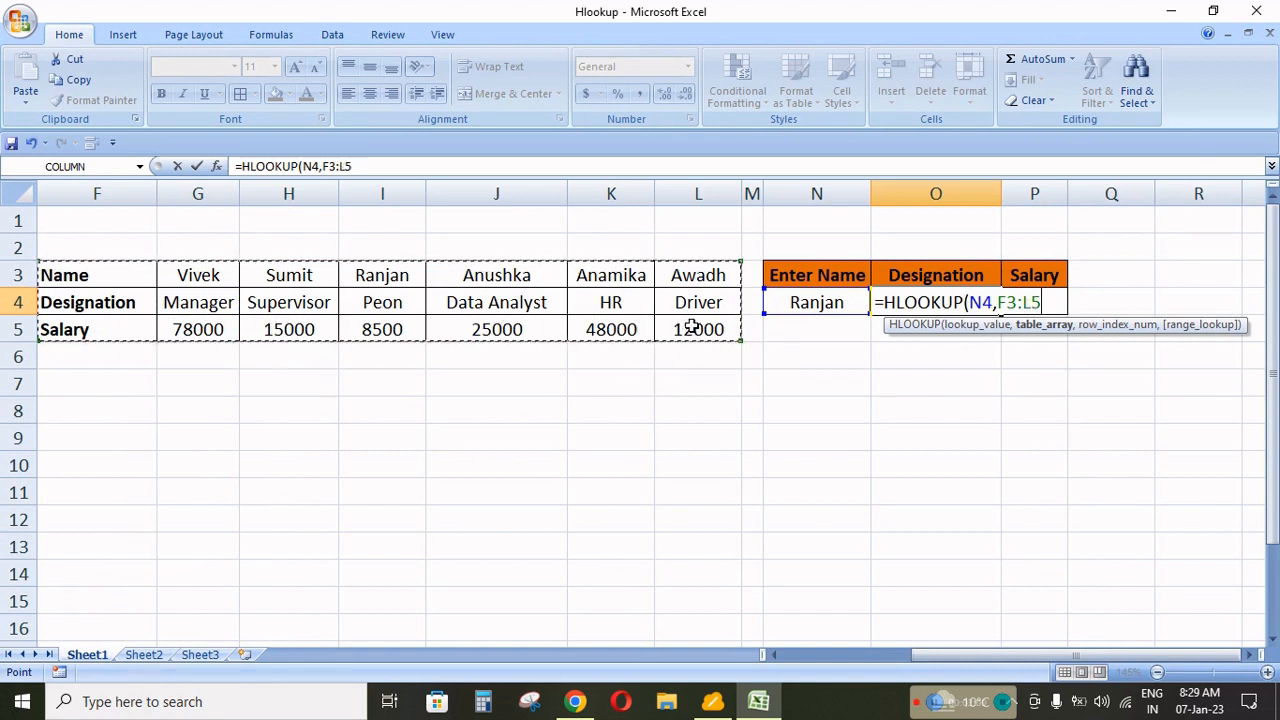
text(,)
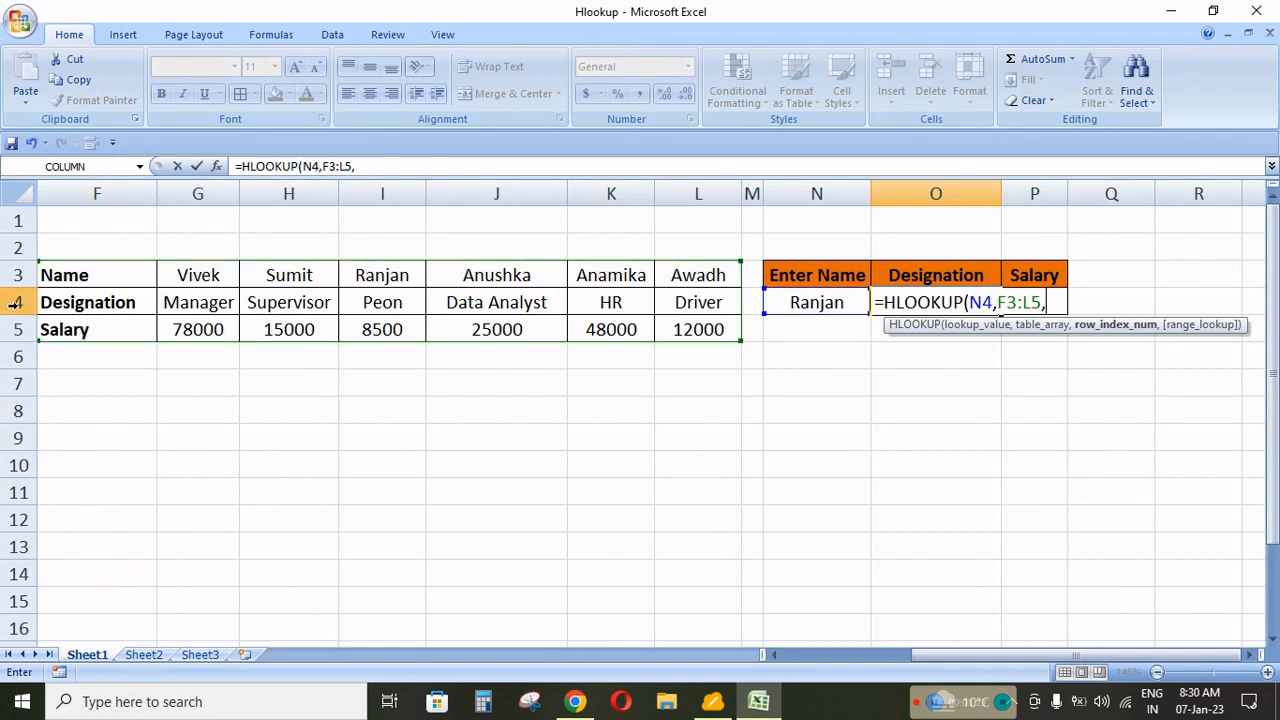
click(287, 192)
click(382, 193)
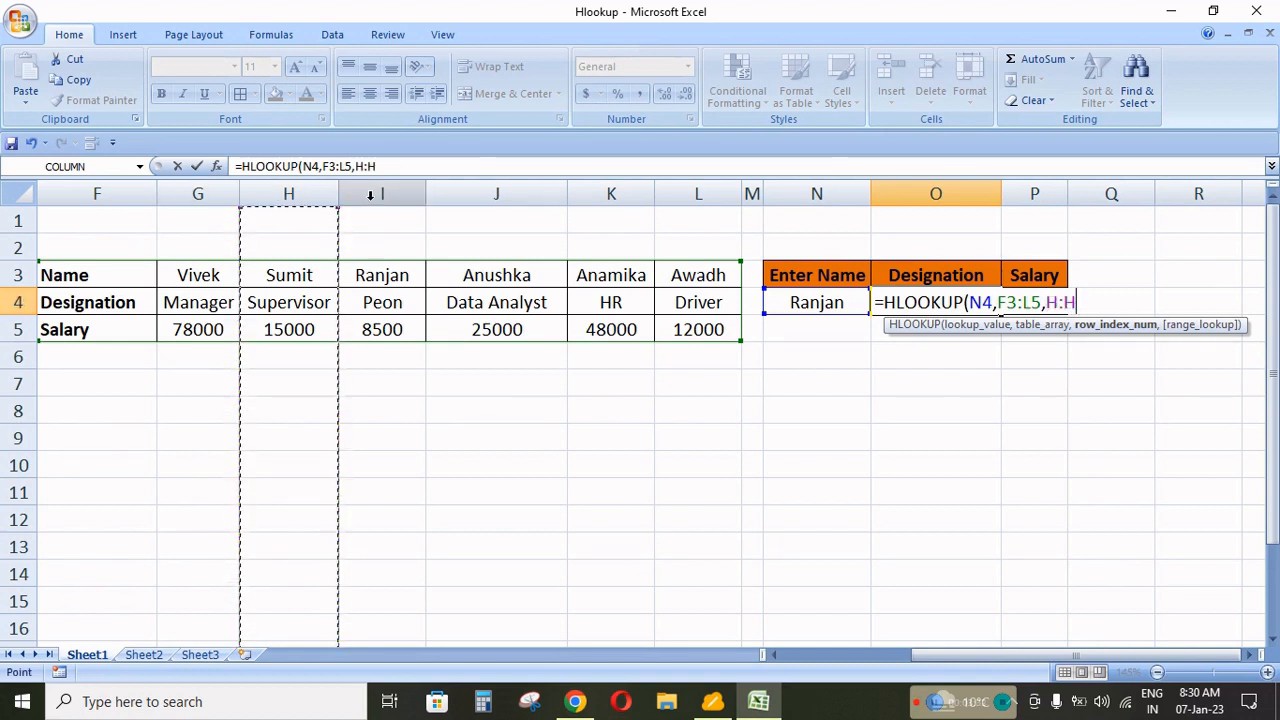
click(496, 193)
click(612, 193)
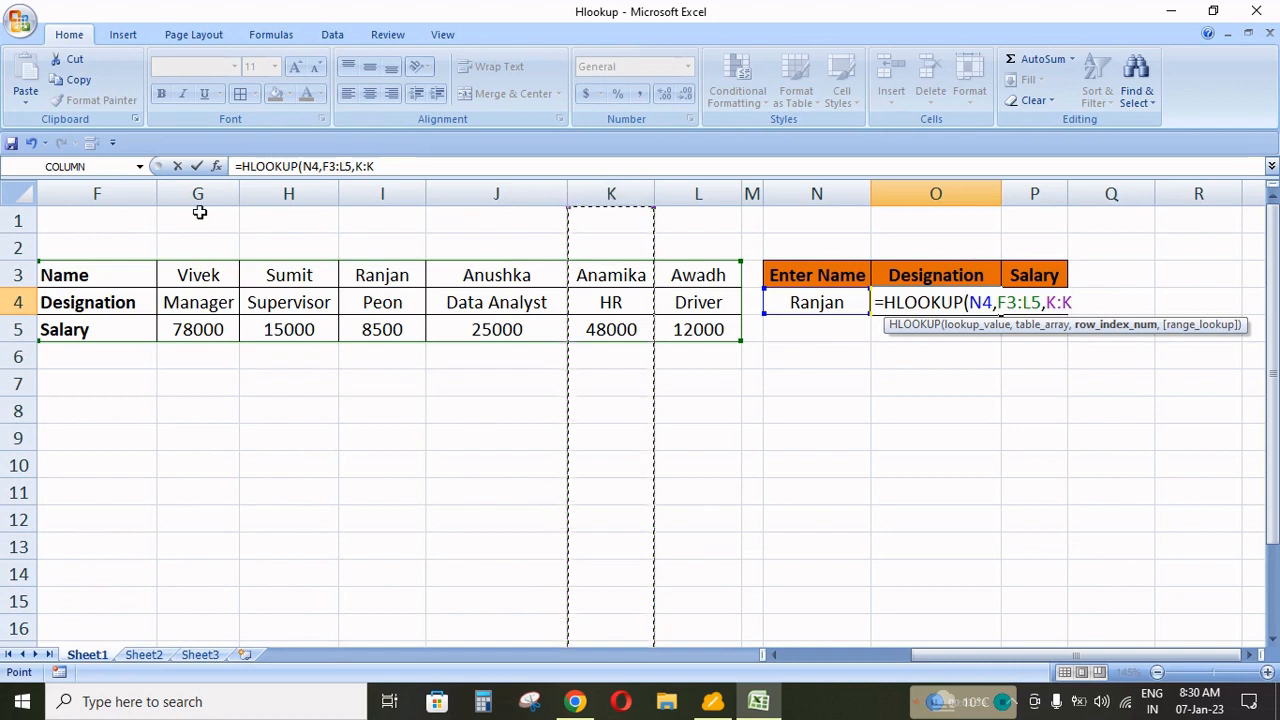
click(100, 192)
click(205, 193)
click(298, 191)
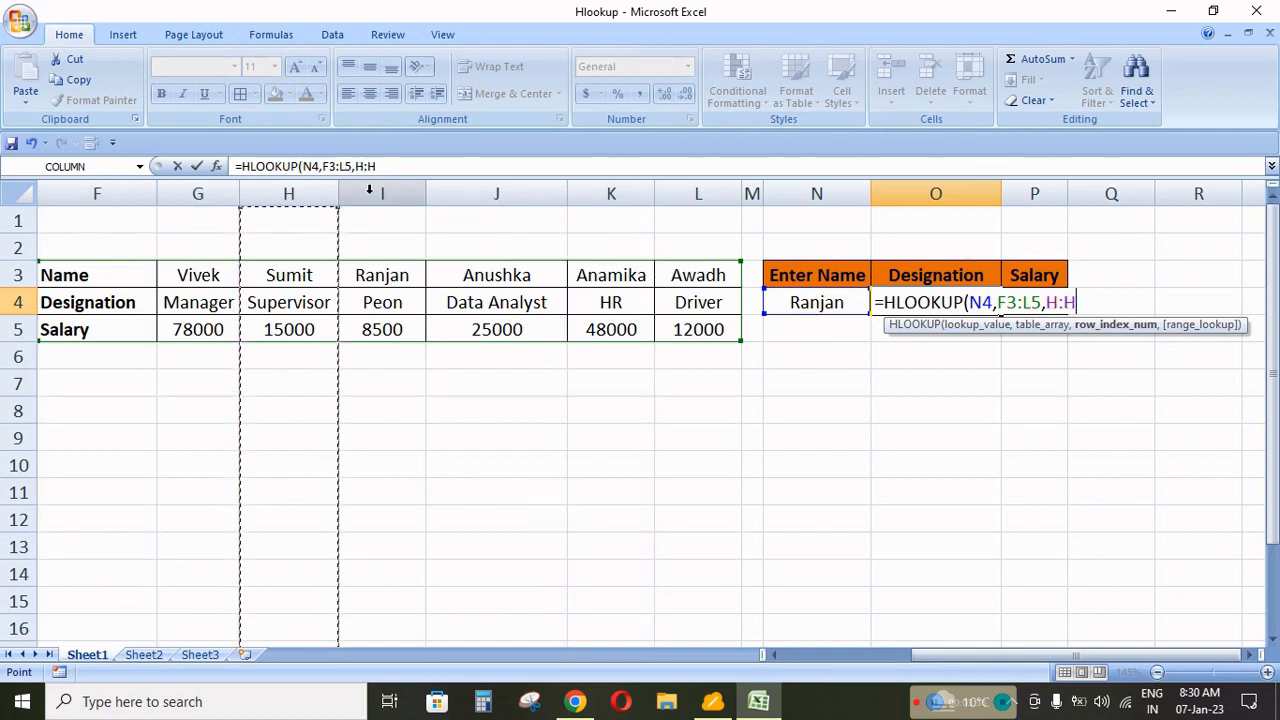
click(370, 193)
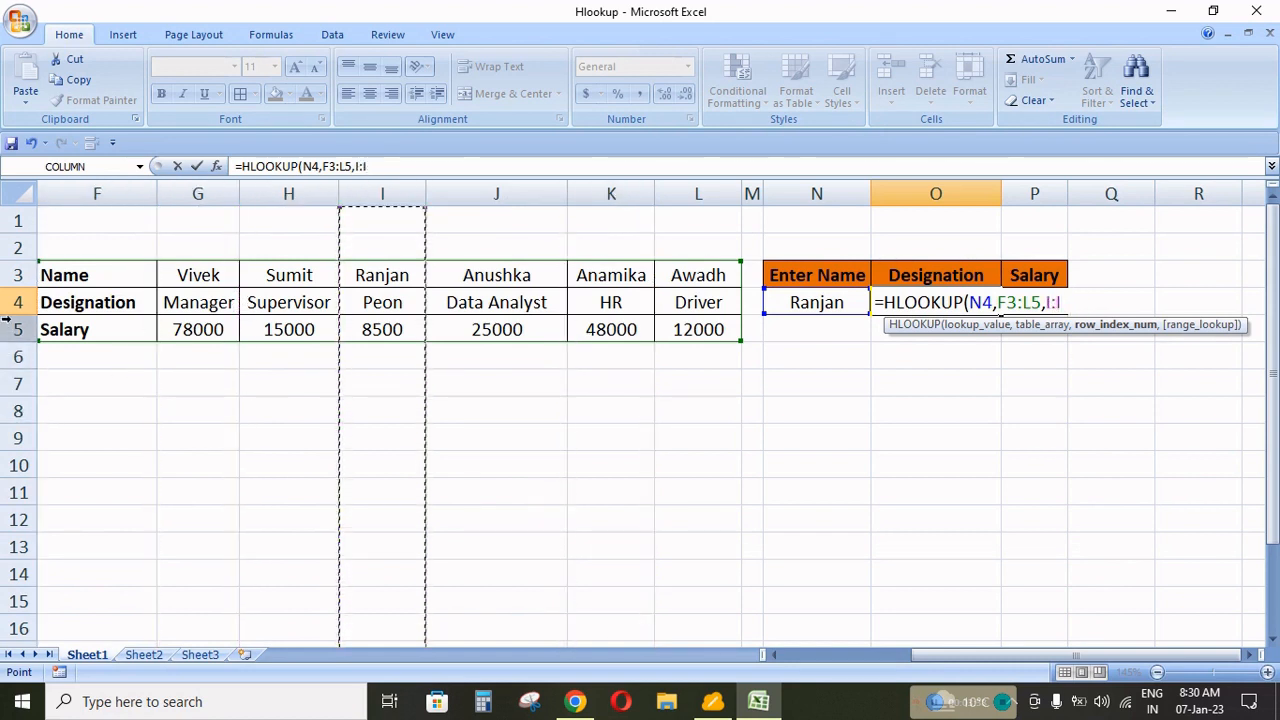
click(16, 275)
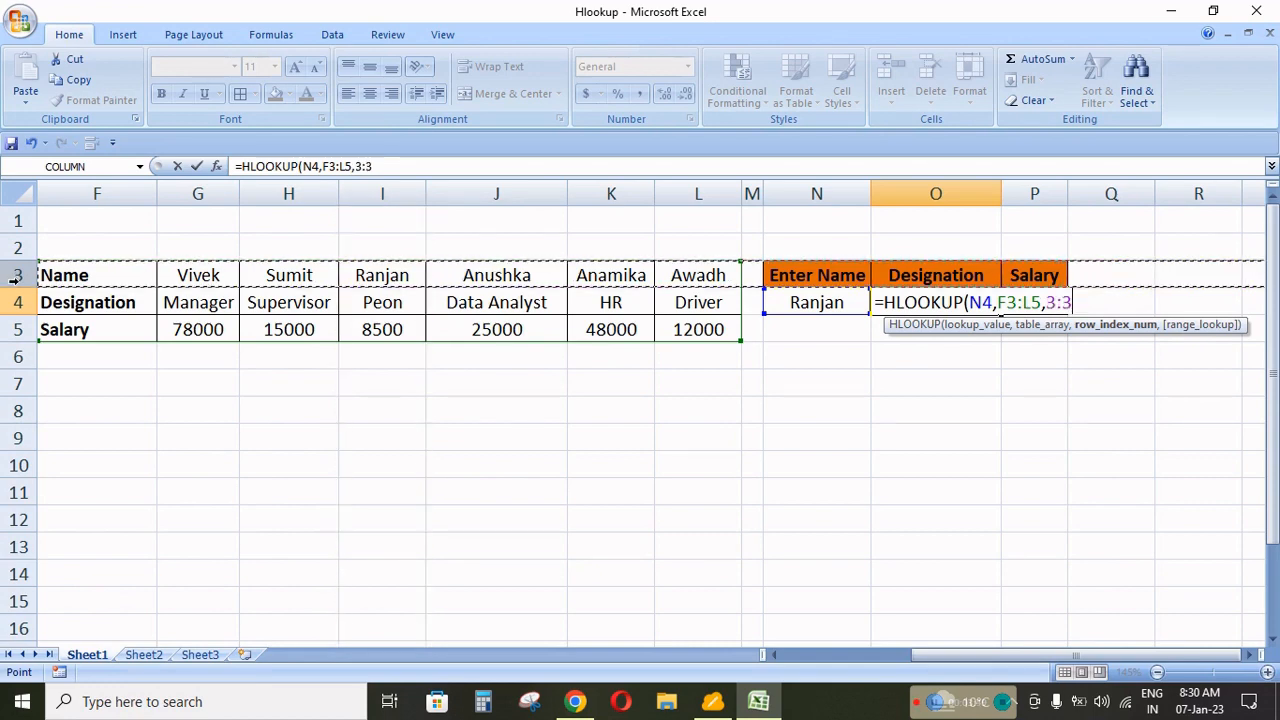
click(17, 300)
click(17, 330)
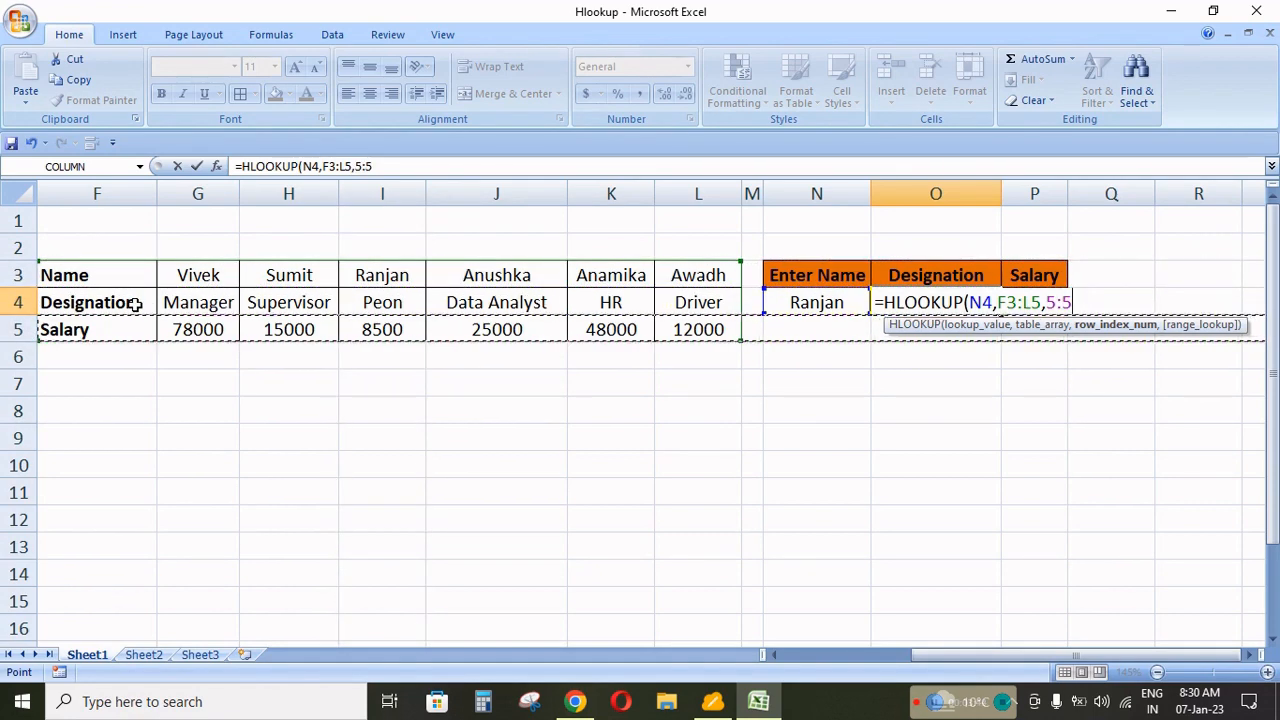
key(BackSpace)
key(BackSpace)
key(BackSpace)
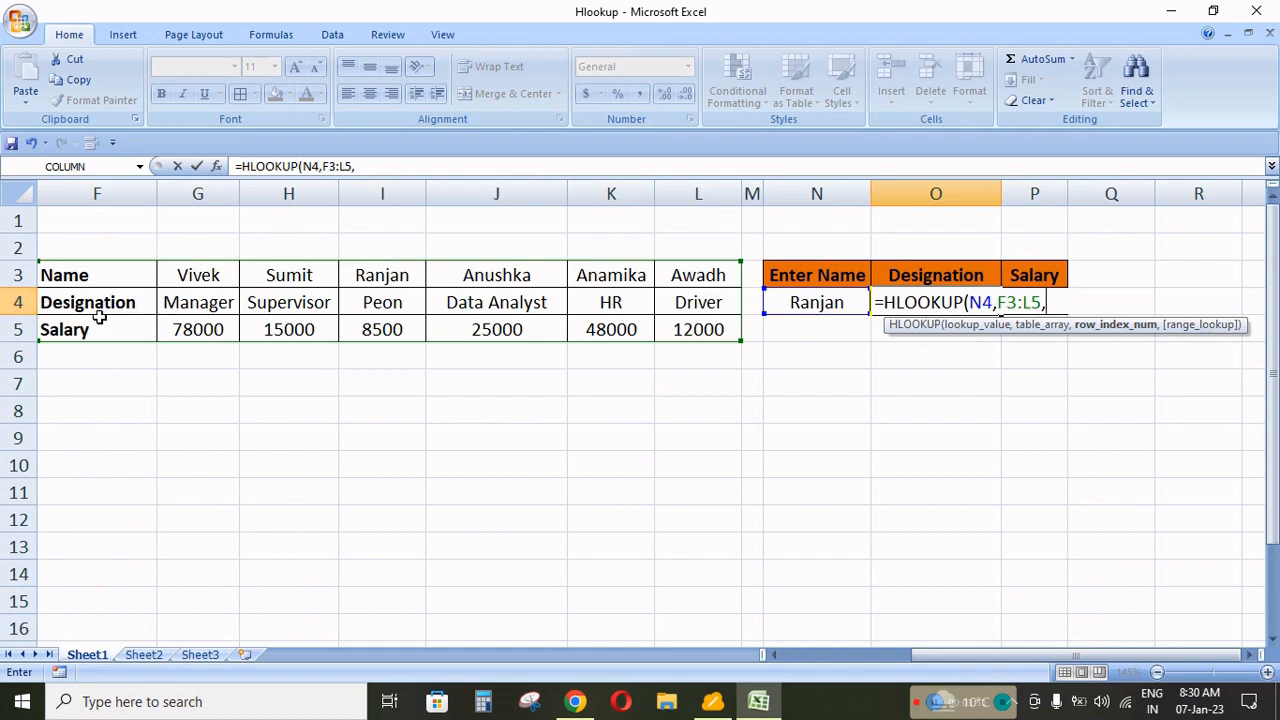
Complete the O4 HLOOKUP formula with row index 2 and range lookup 0 for an exact match.
text(2,)
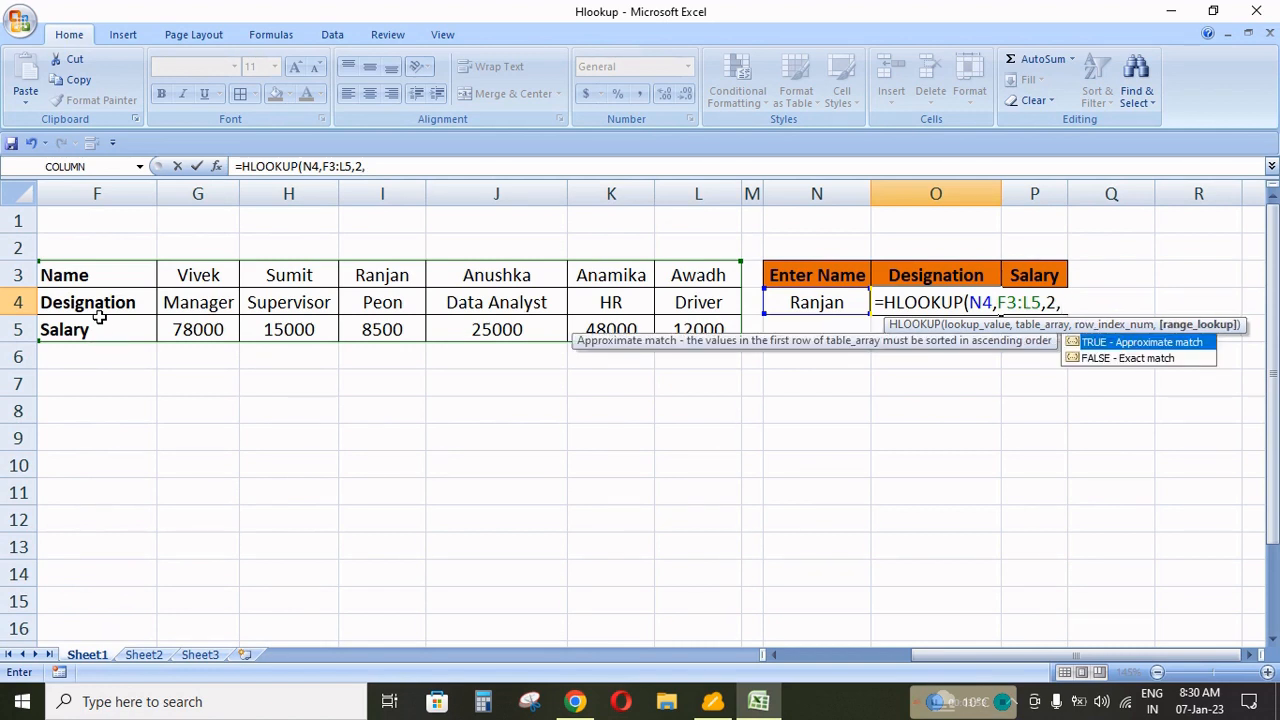
text(0))
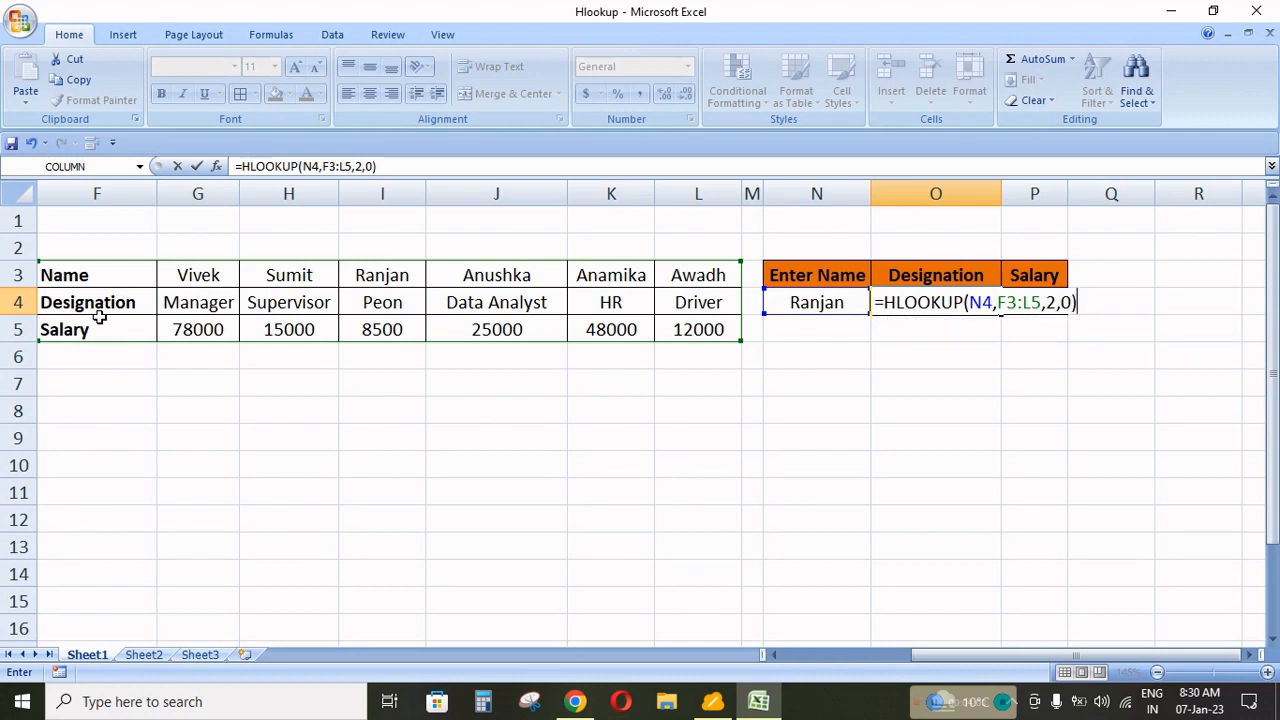
key(Return)
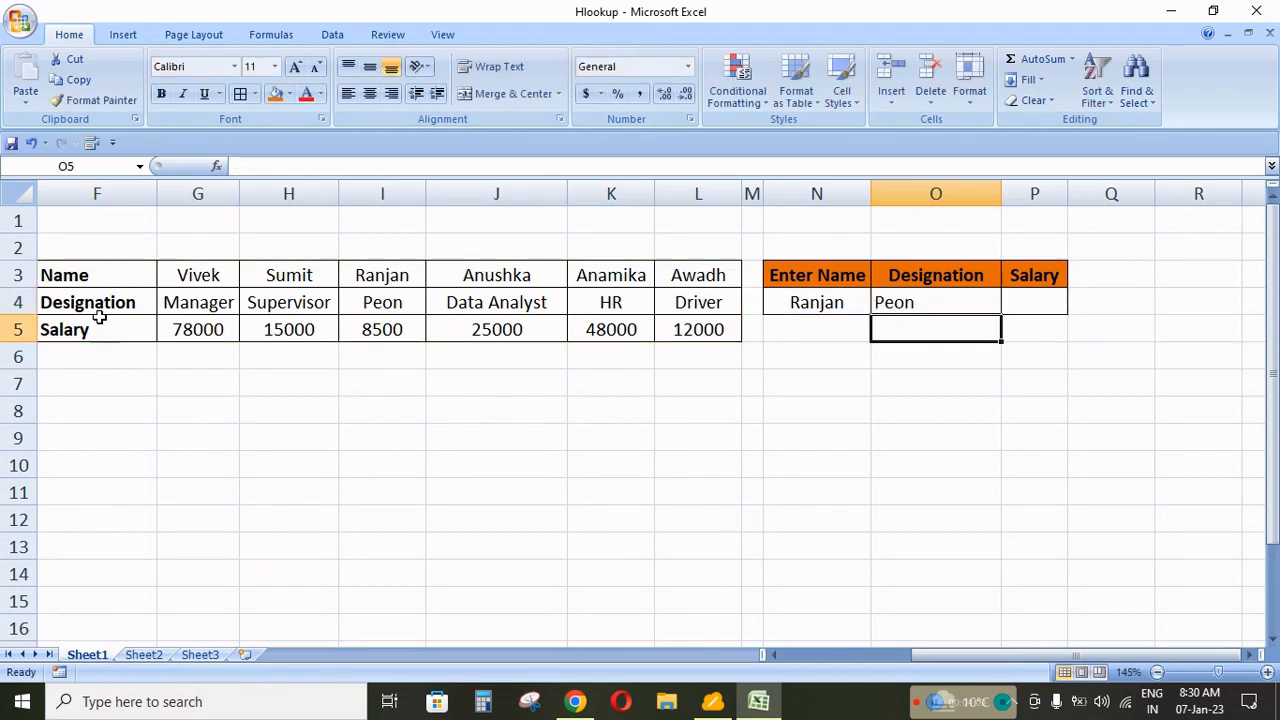
Begin an HLOOKUP formula in Salary cell P4 with N4 as lookup value and F3:L5 as table array.
key(Up)
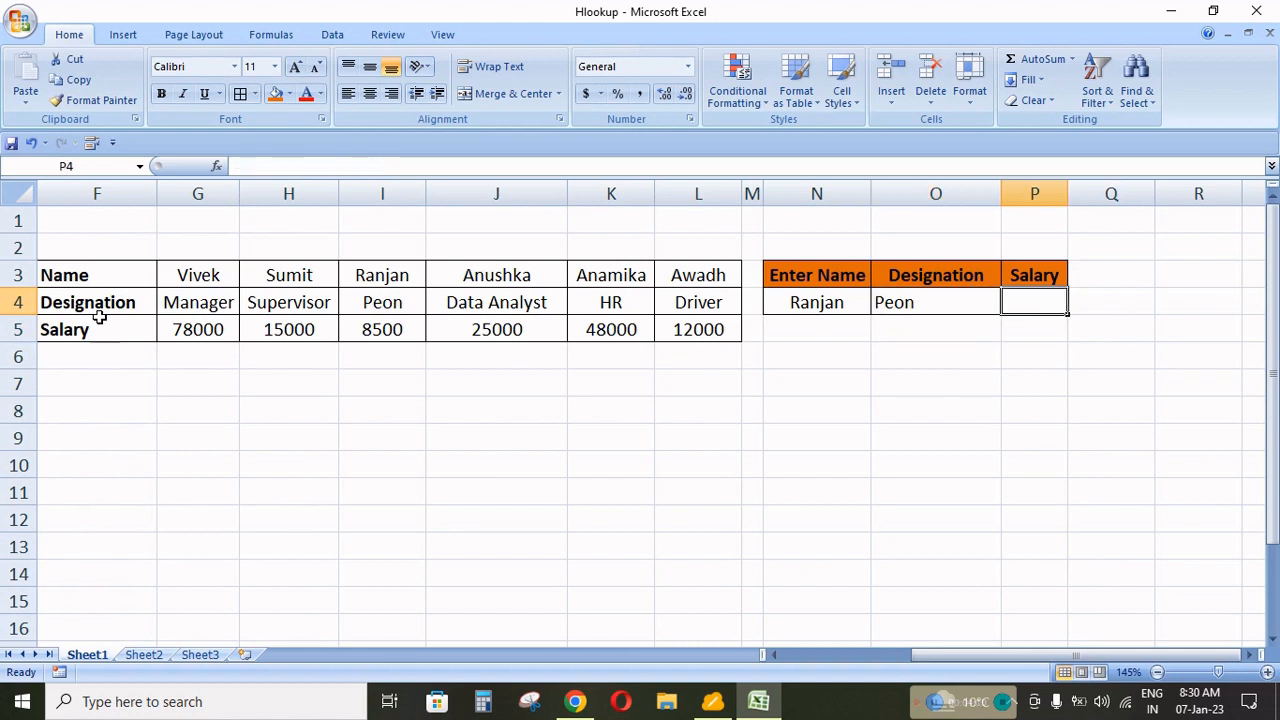
key(Right)
text(=)
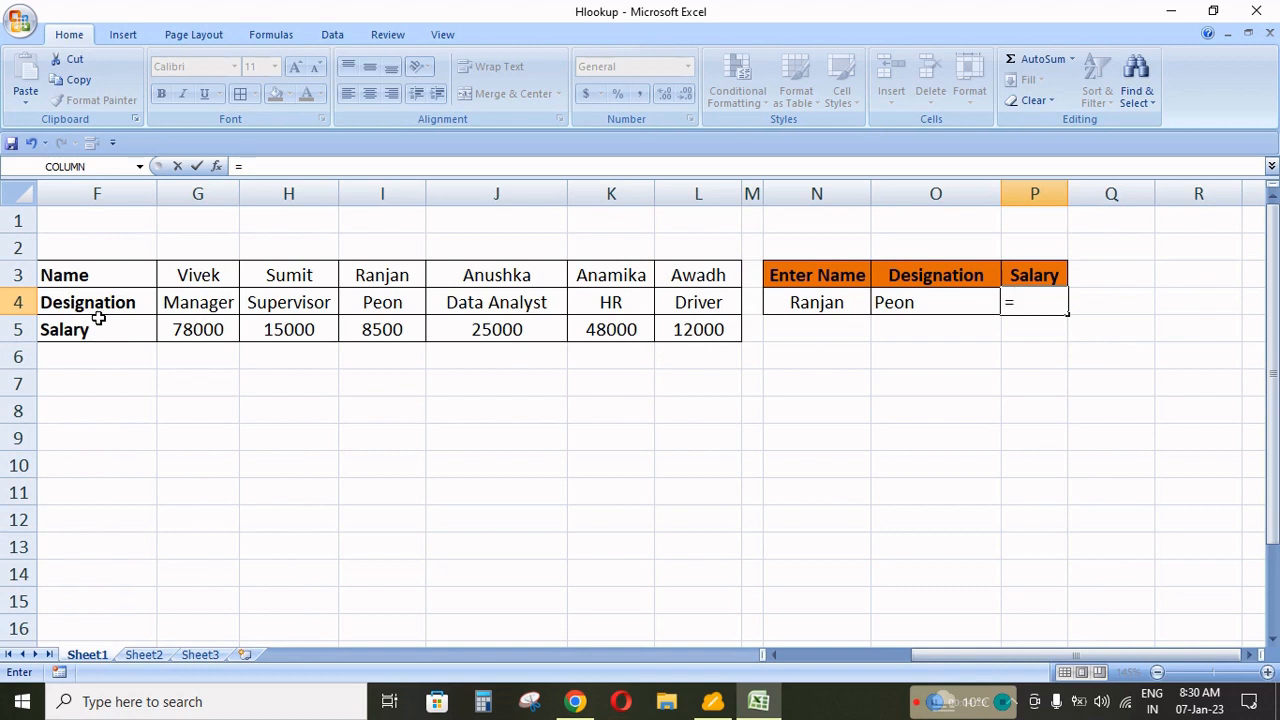
text(hl)
key(Tab)
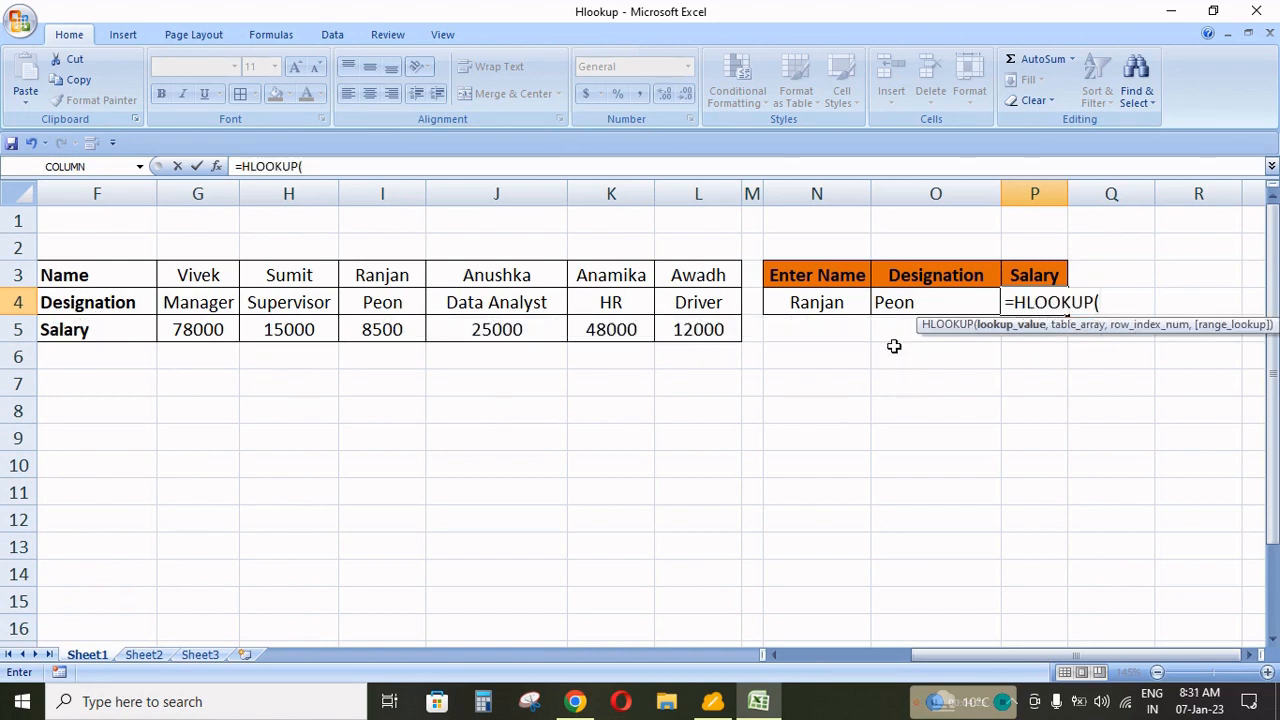
click(817, 307)
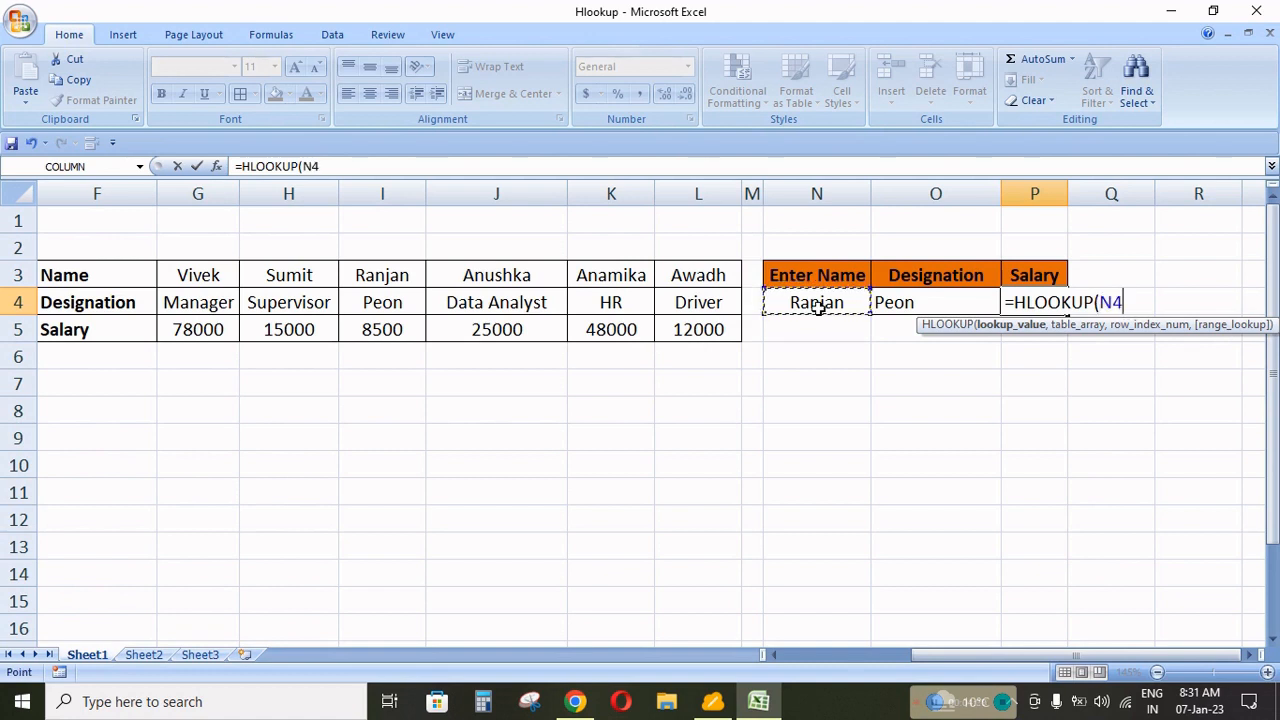
text(,)
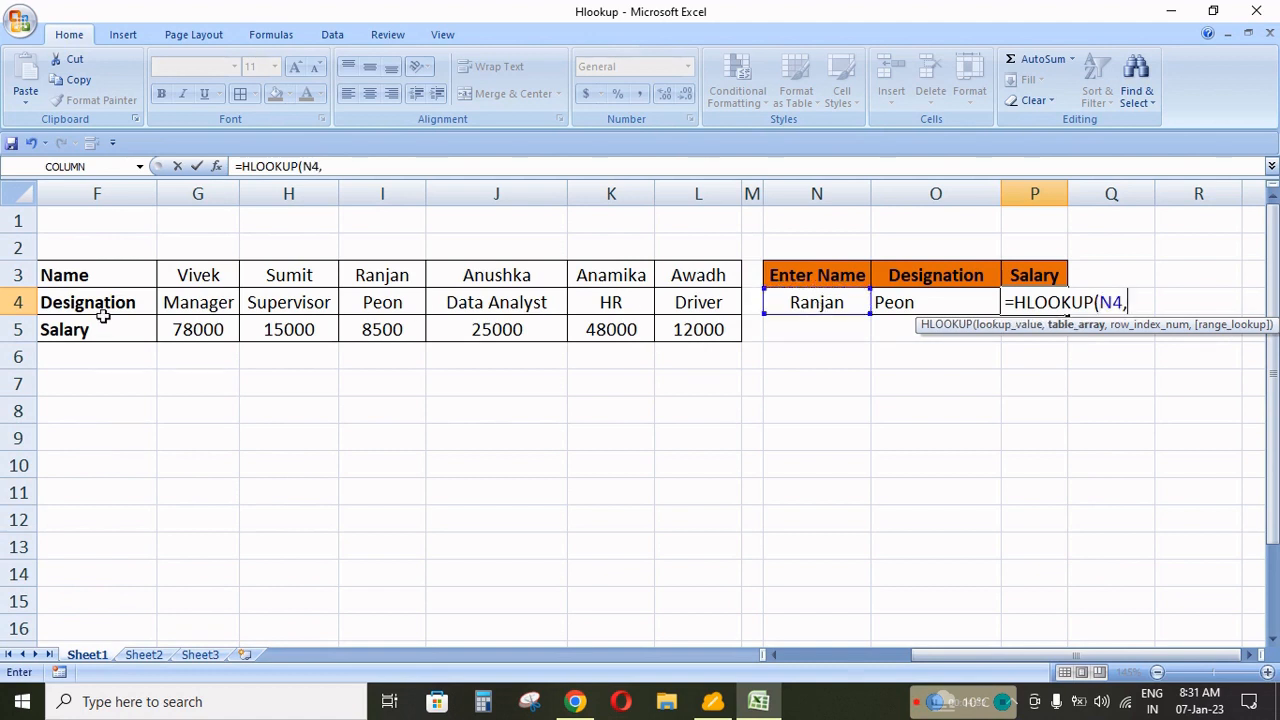
drag(86, 277, 707, 337)
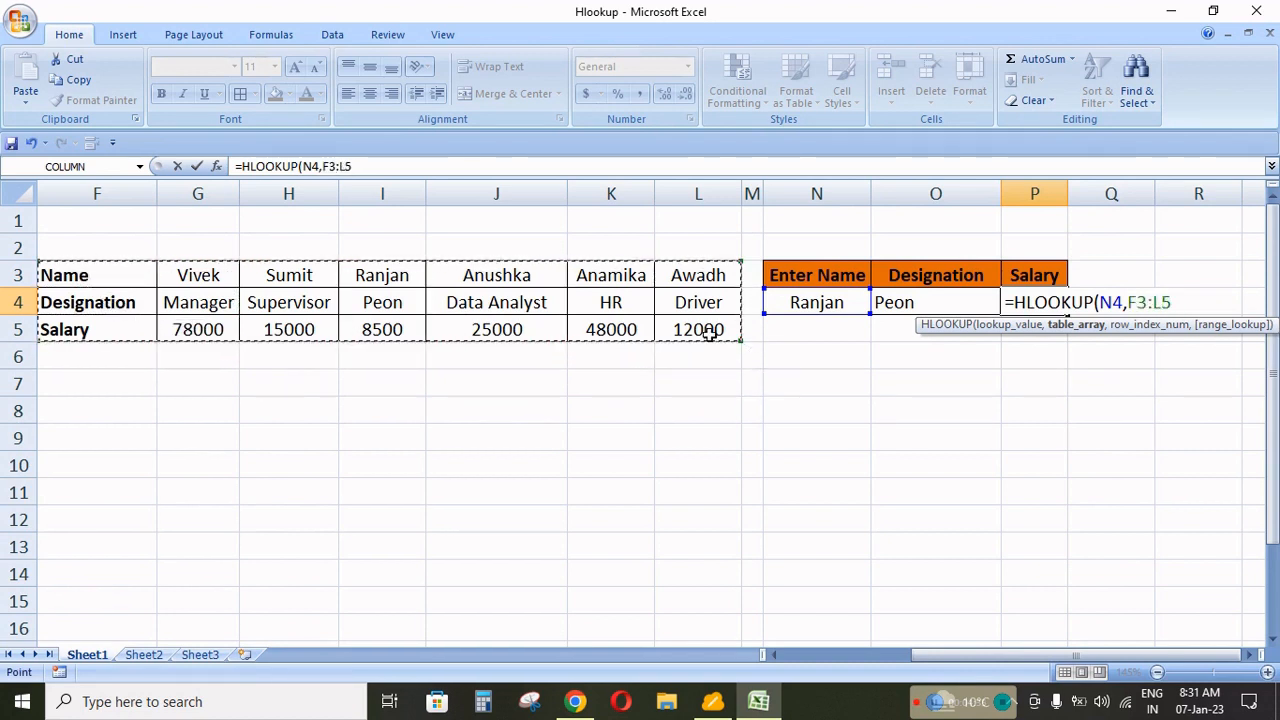
text(,)
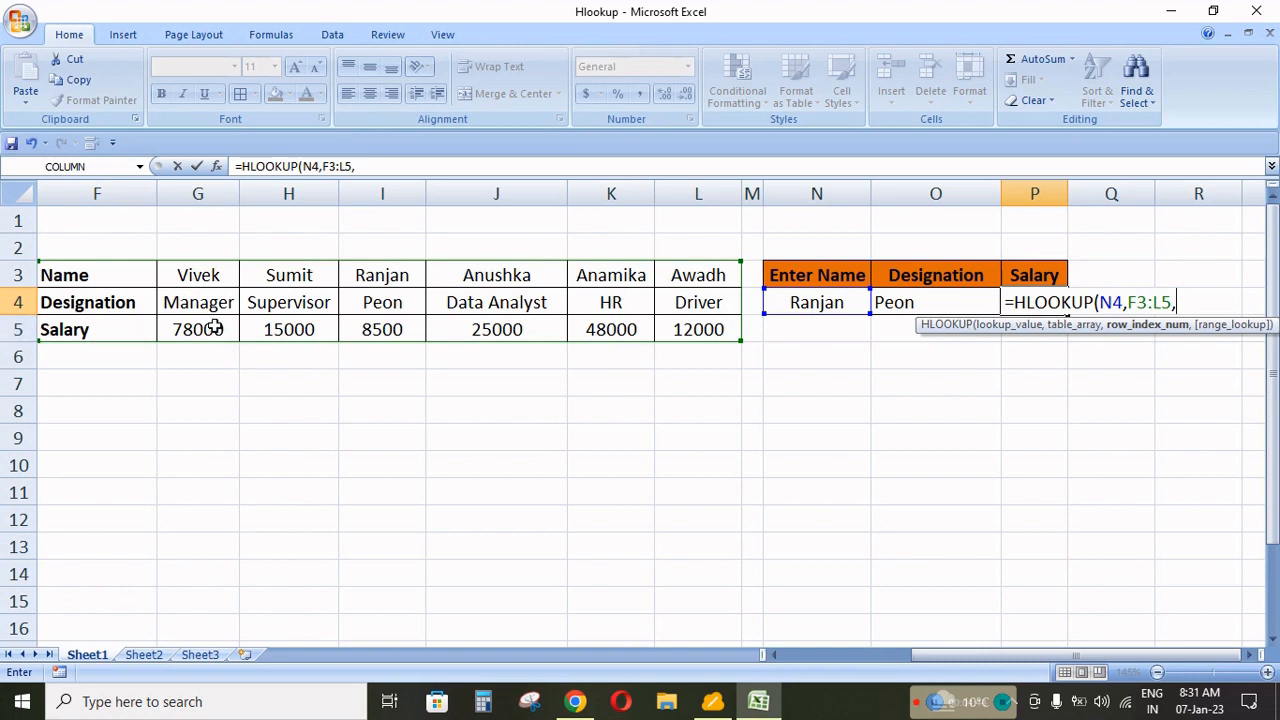
Complete the P4 HLOOKUP formula with row index 3 and range lookup 0 for an exact match.
text(3)
text(,)
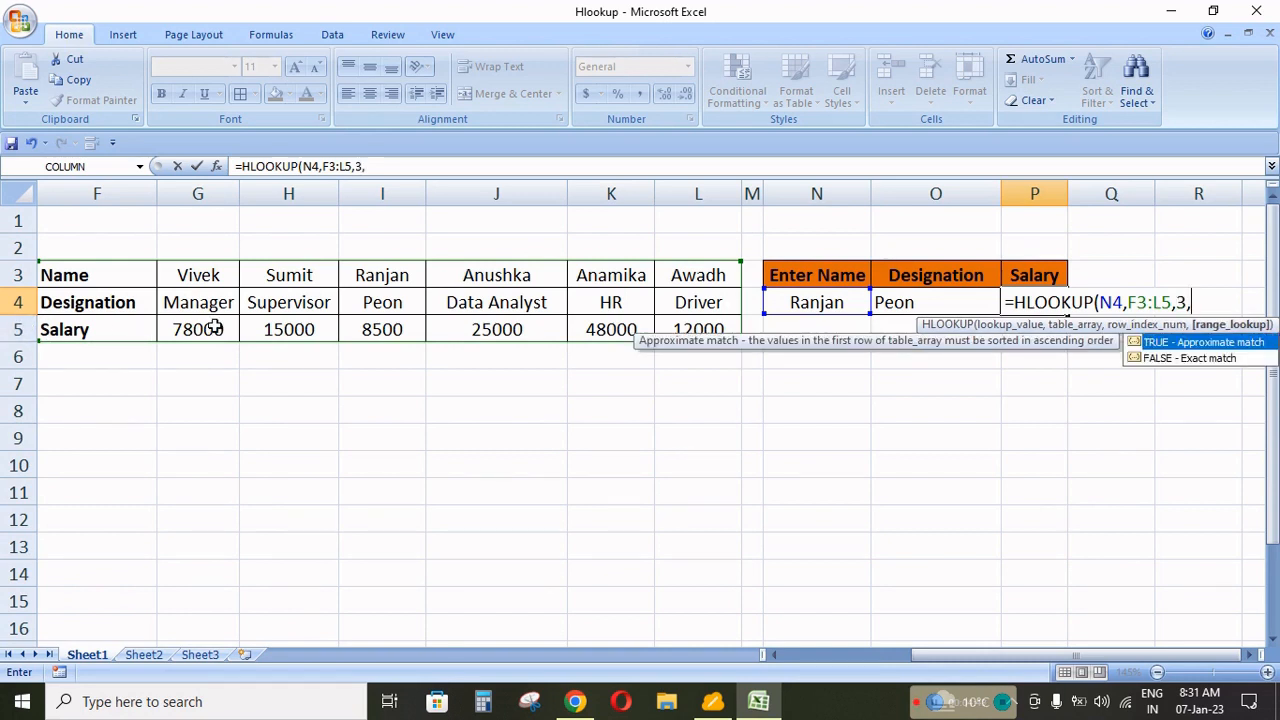
text(0))
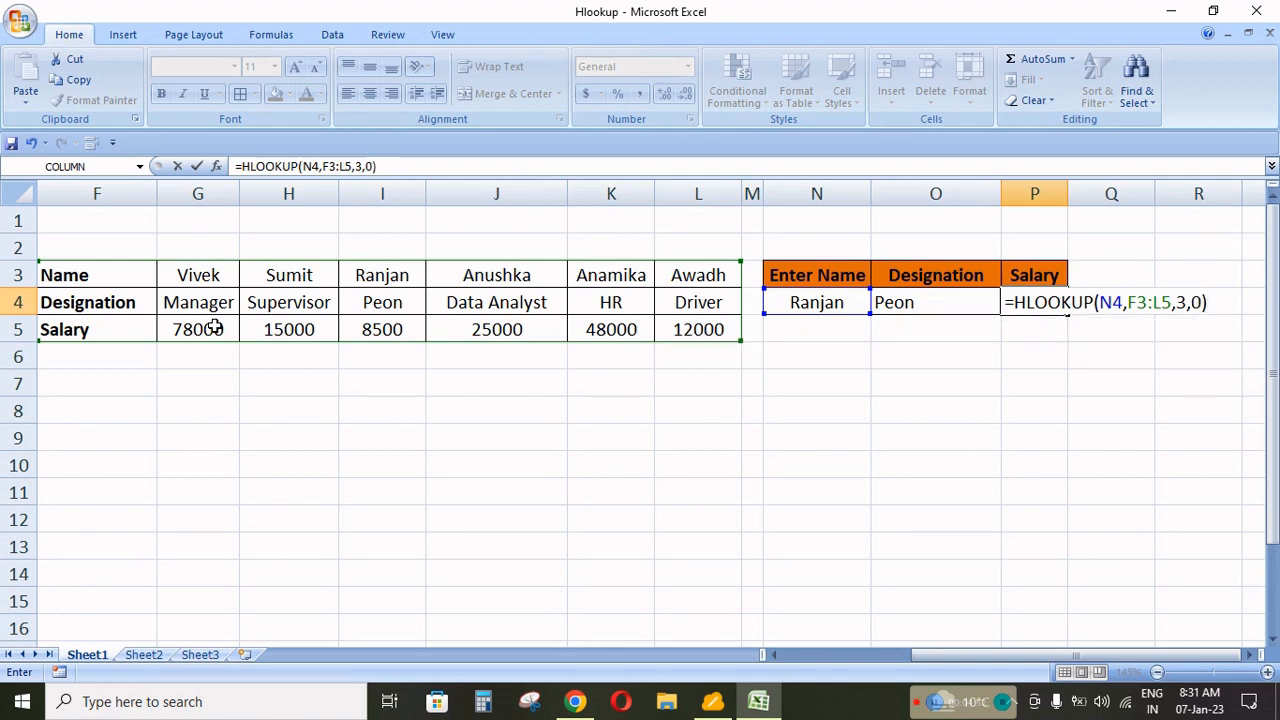
key(Return)
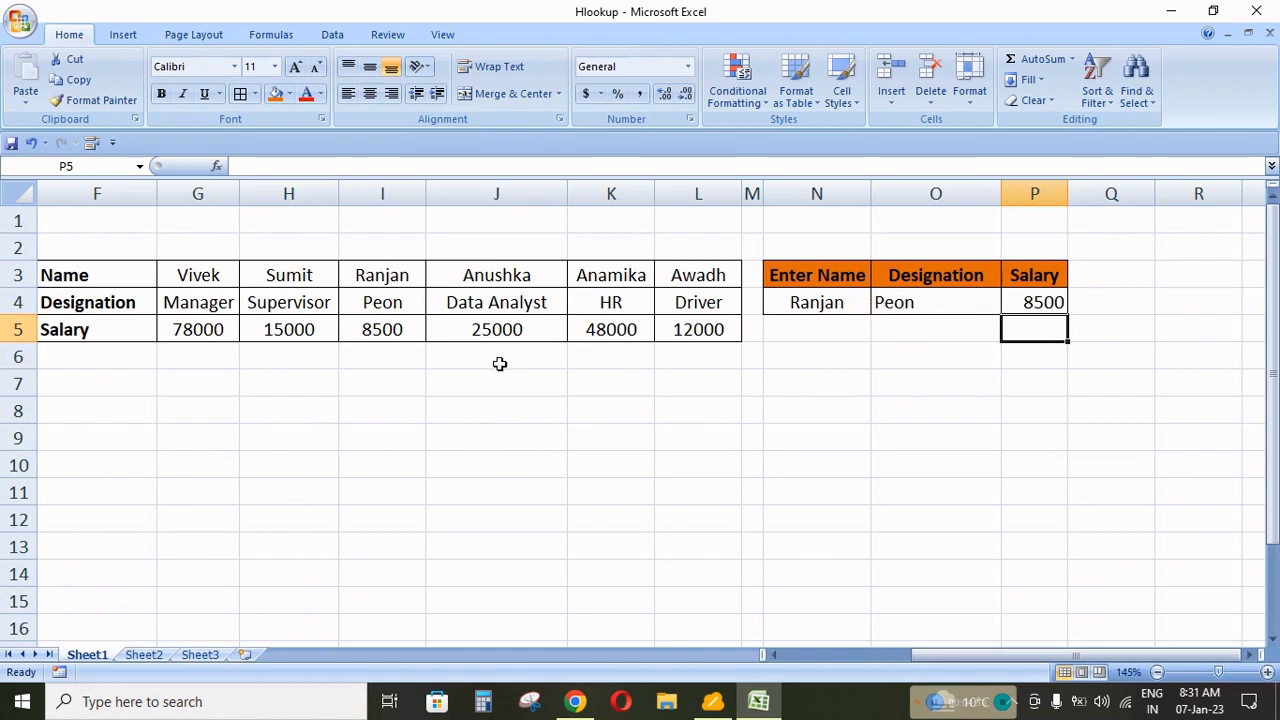
Replace the entry in Enter Name cell N4 with the name of the employee listed in column K.
click(835, 308)
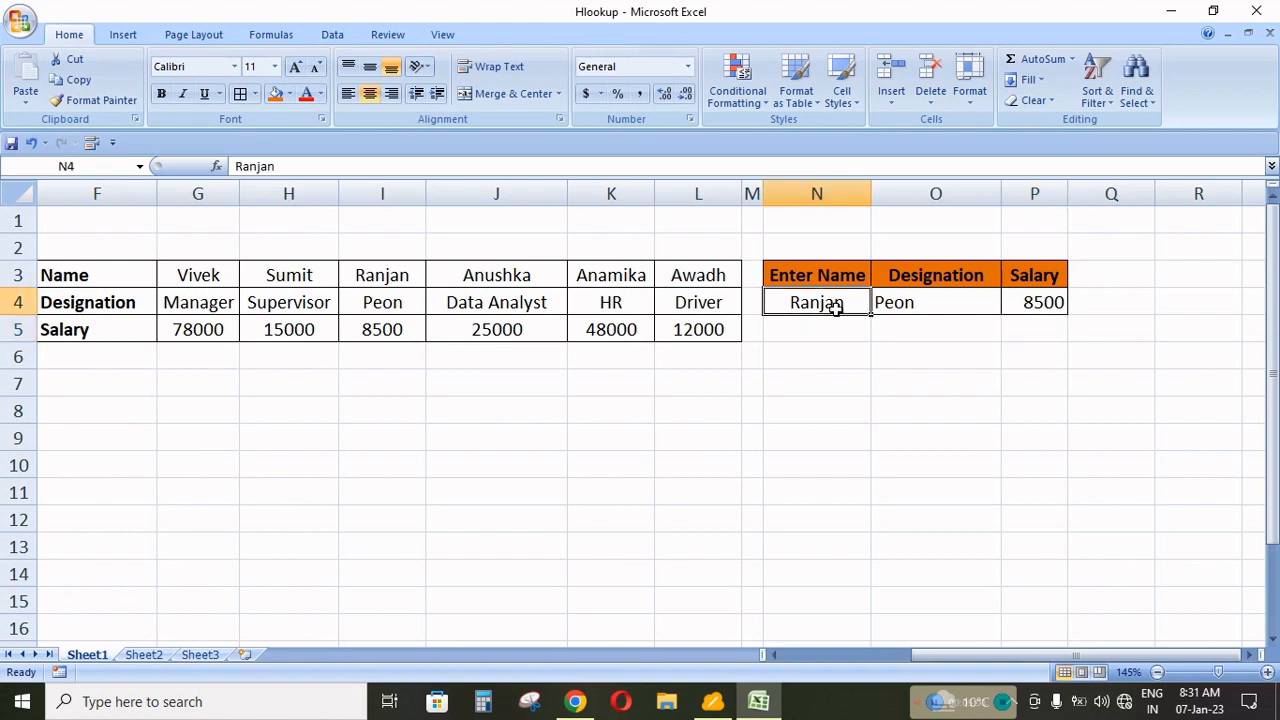
text(Anamika)
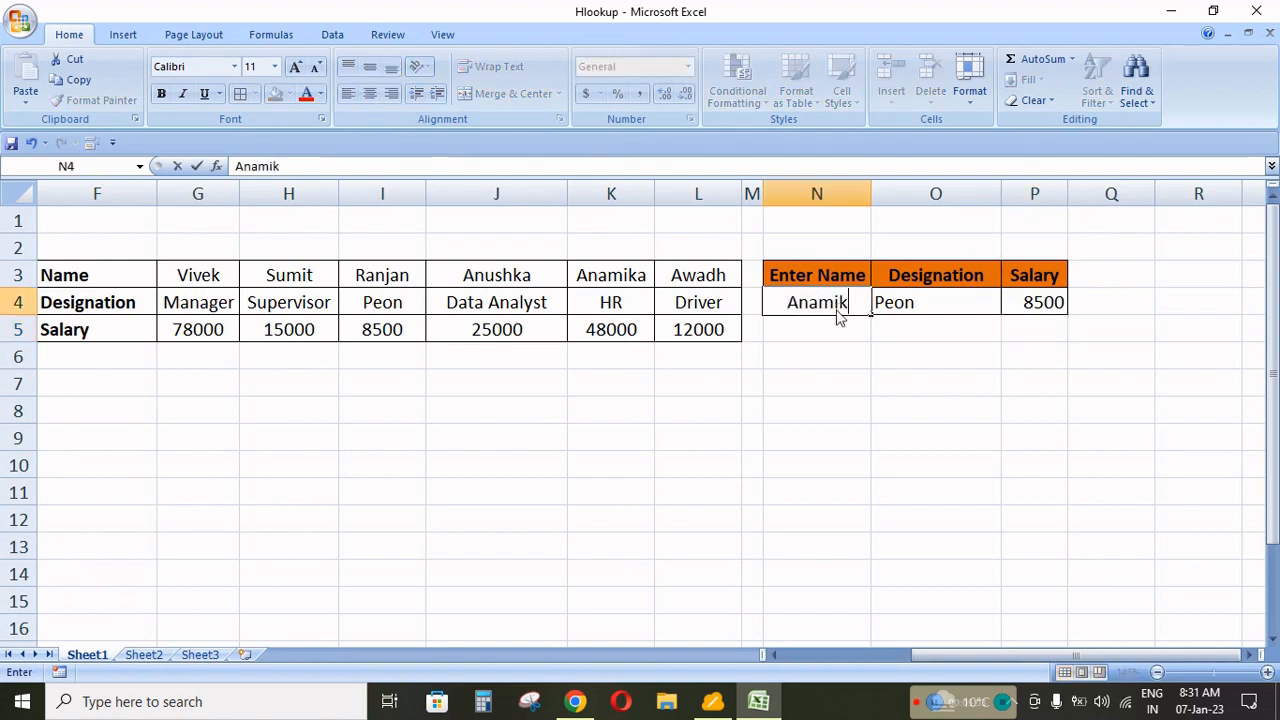
key(Return)
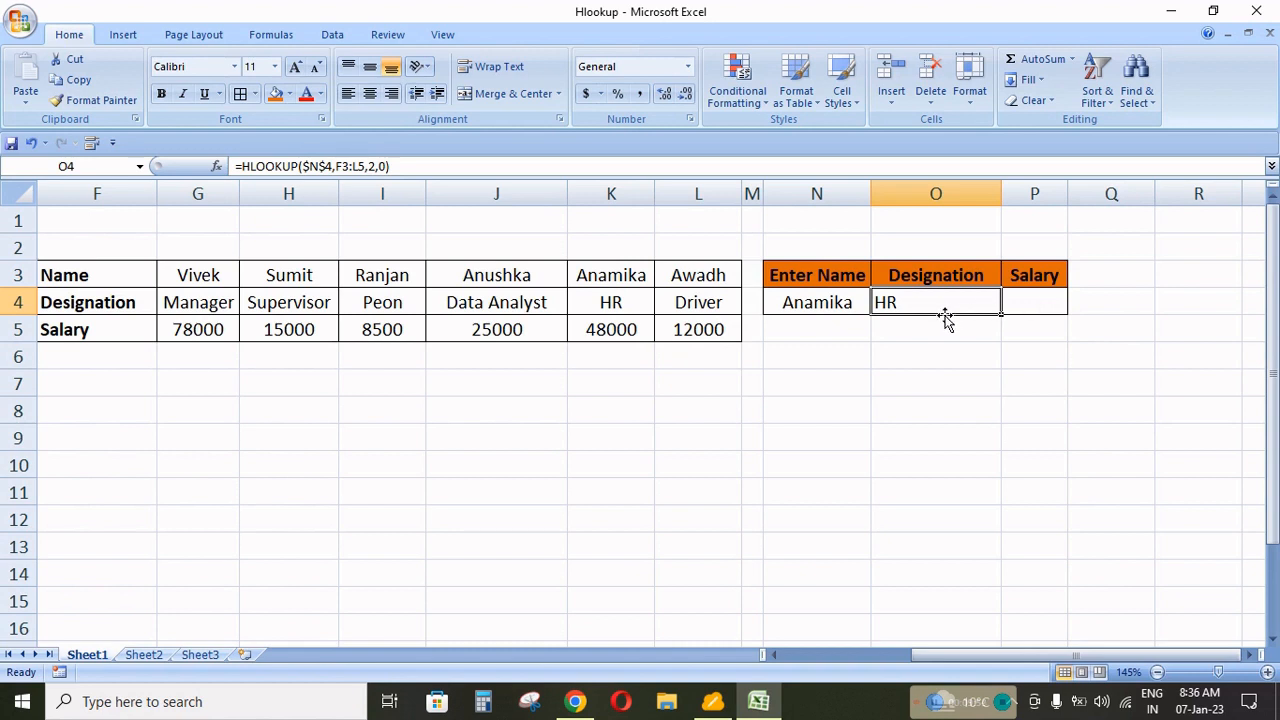
Clear Designation cell O4 and begin a new HLOOKUP formula there with the absolute reference $N$4 as lookup value.
key(Delete)
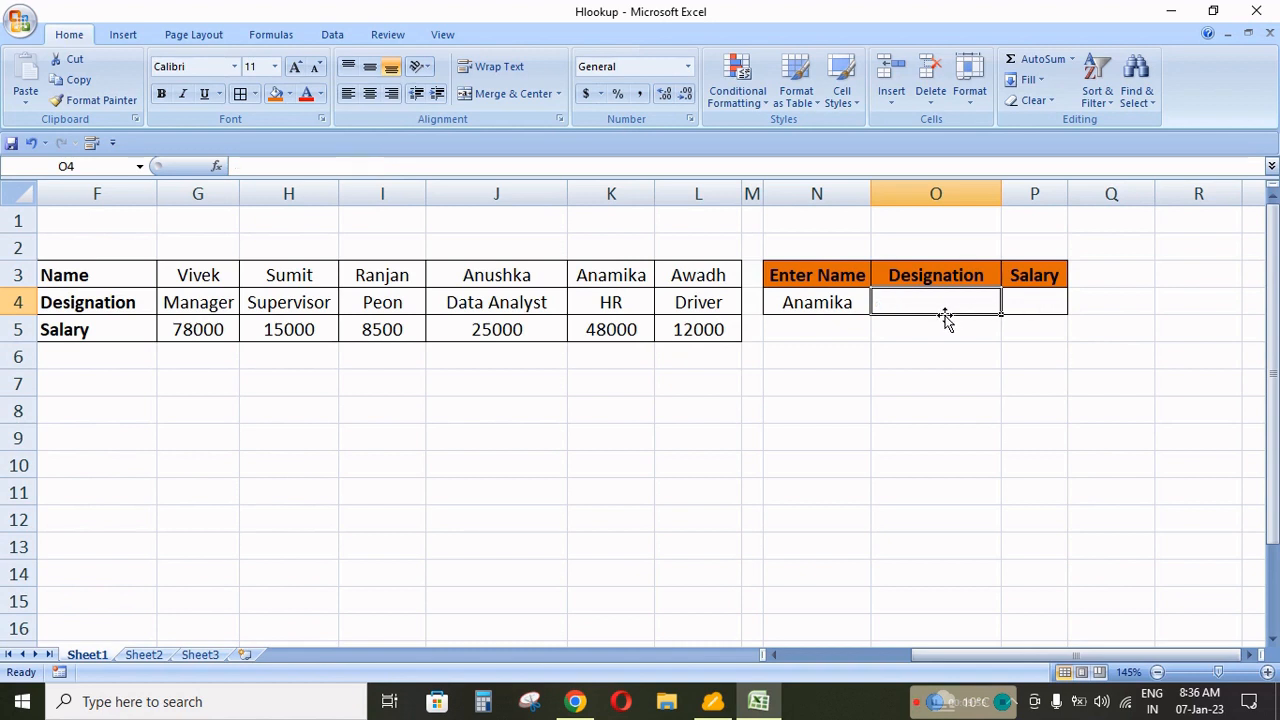
text(=hl)
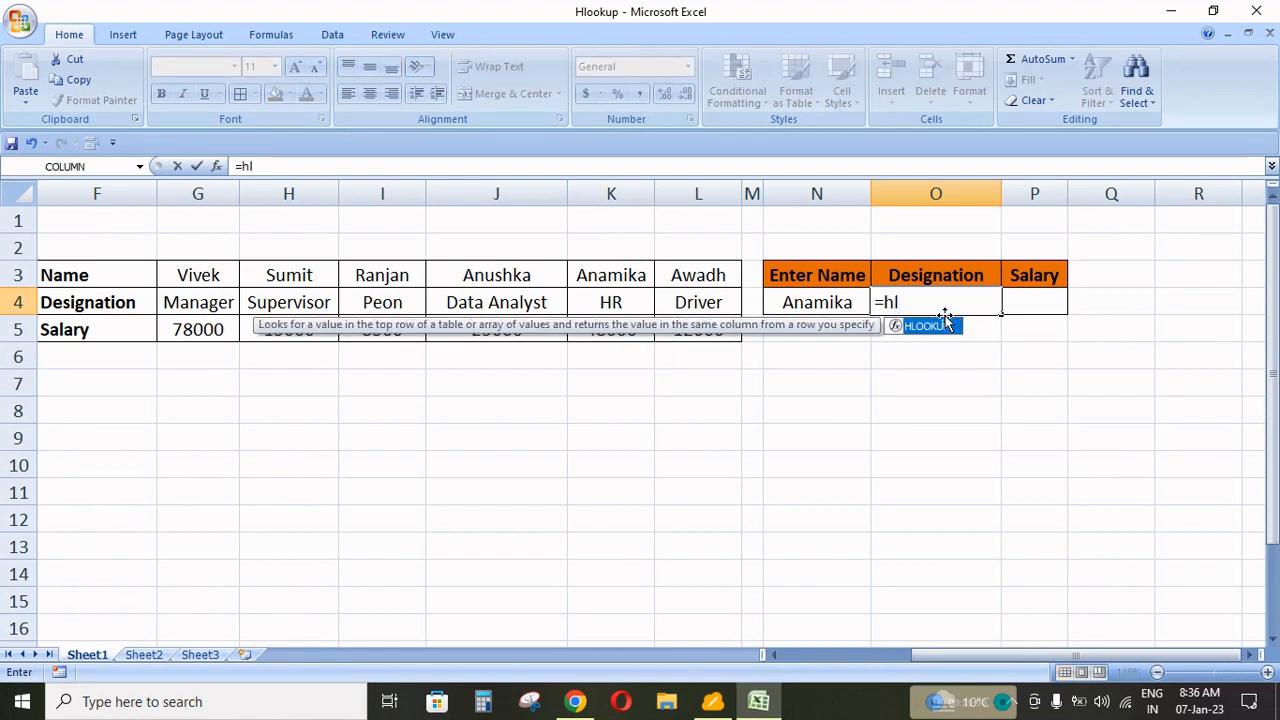
key(Tab)
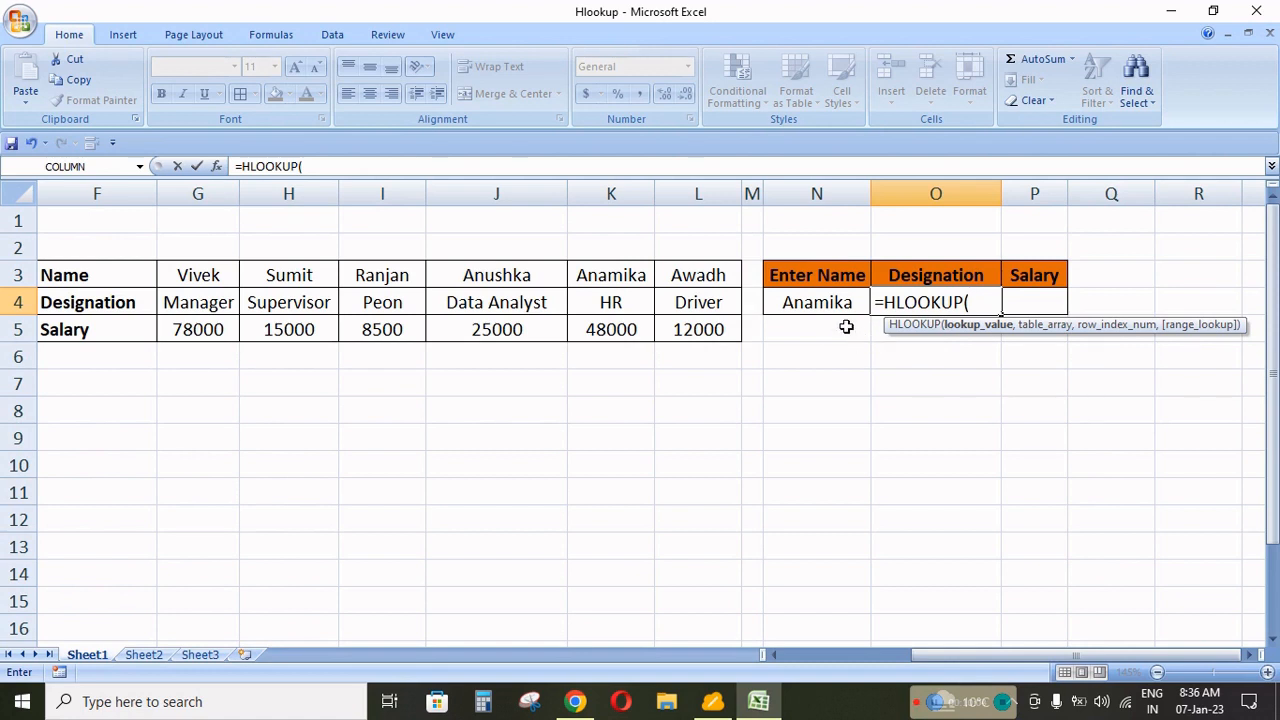
click(817, 303)
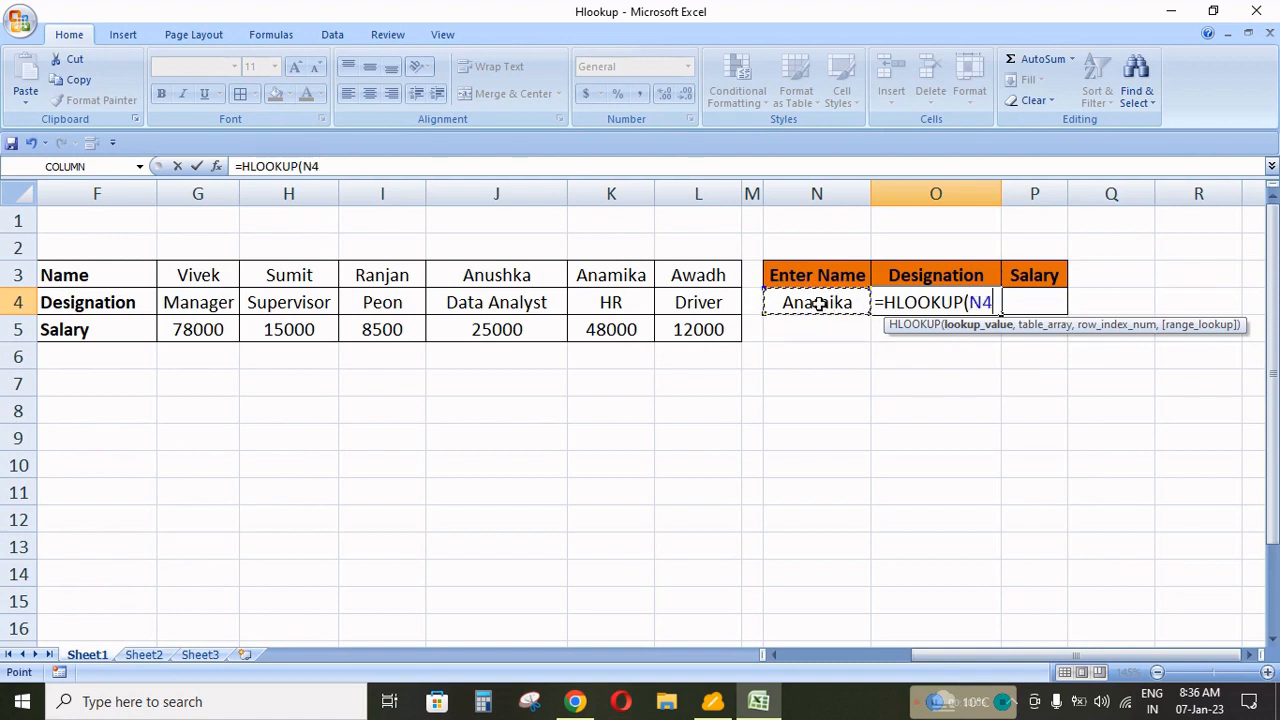
text(,)
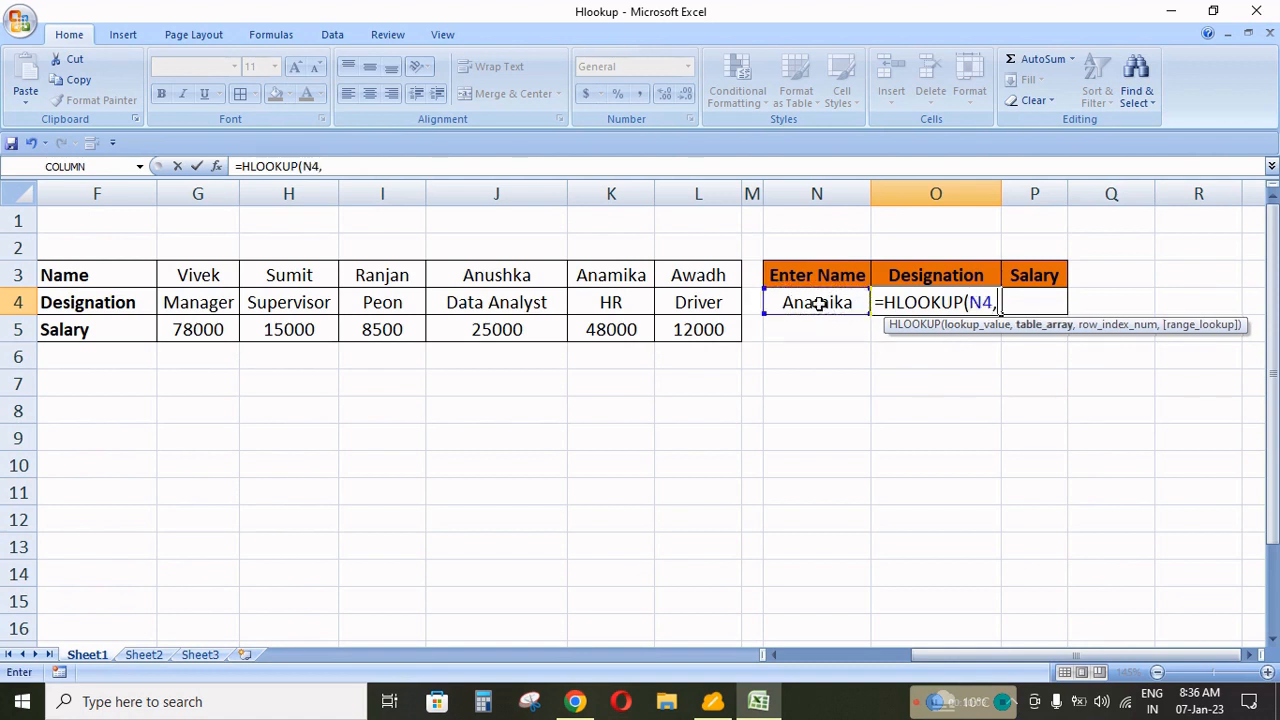
click(981, 305)
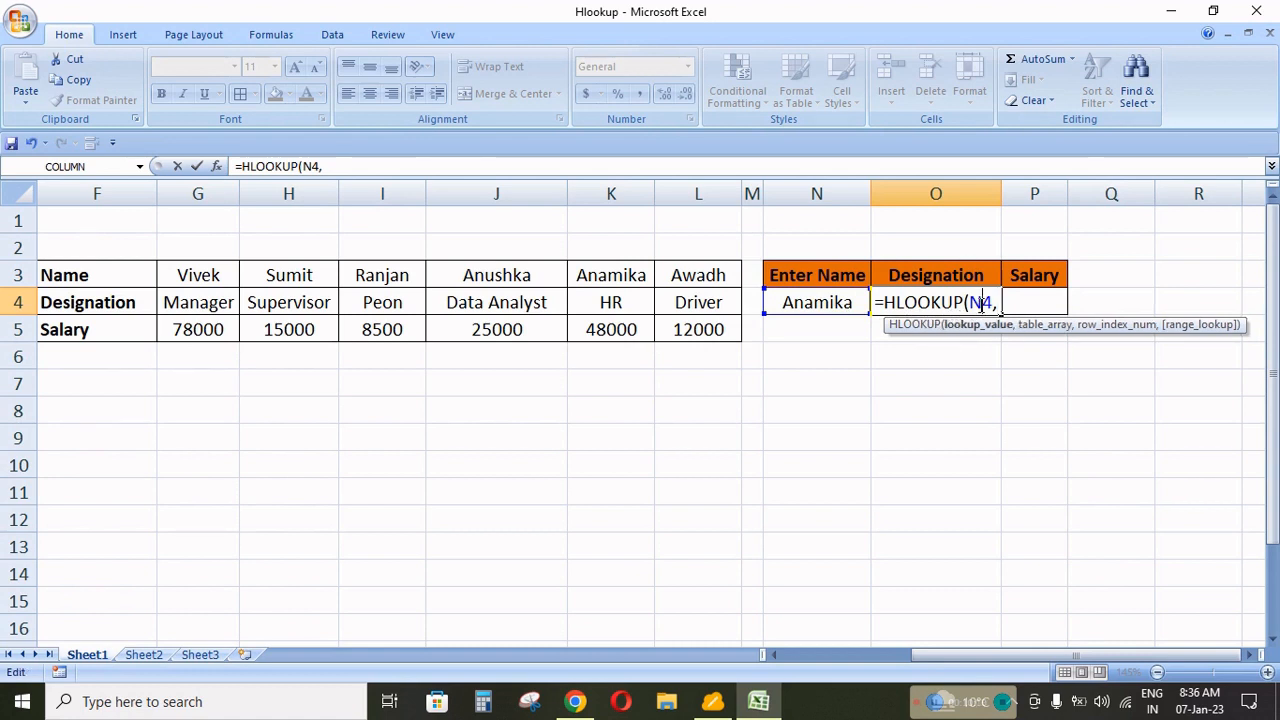
key(F4)
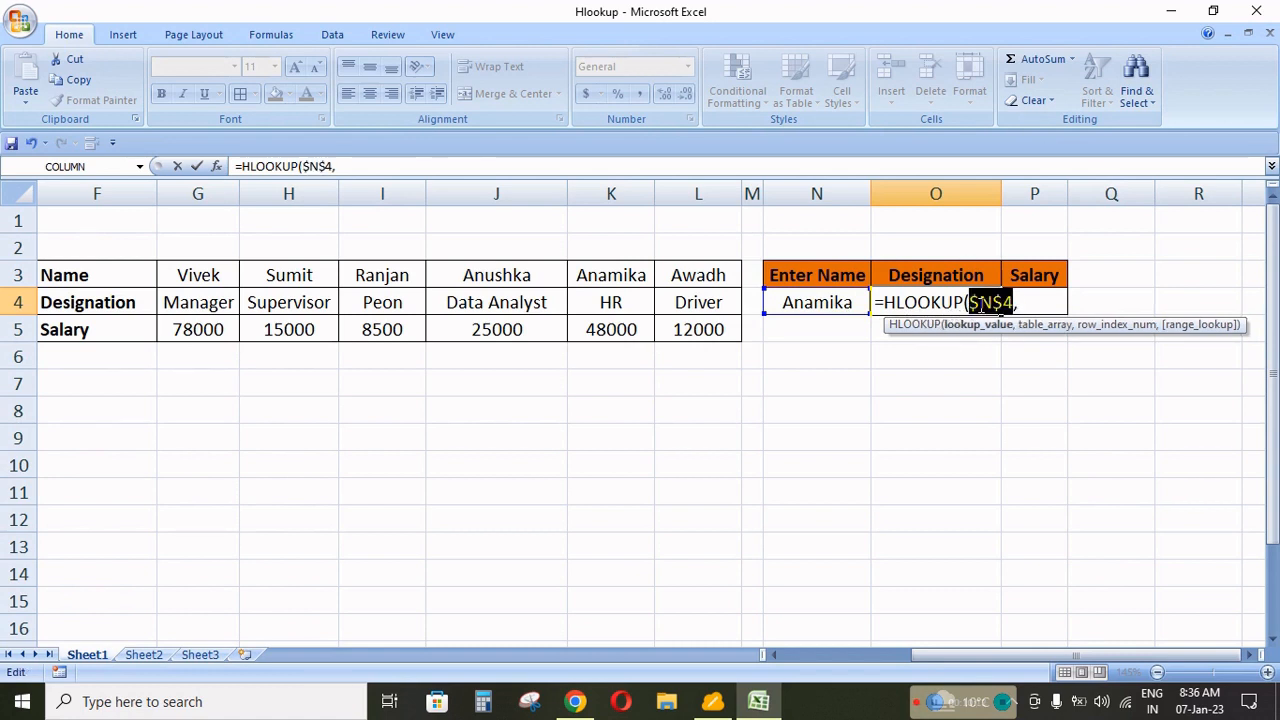
key(End)
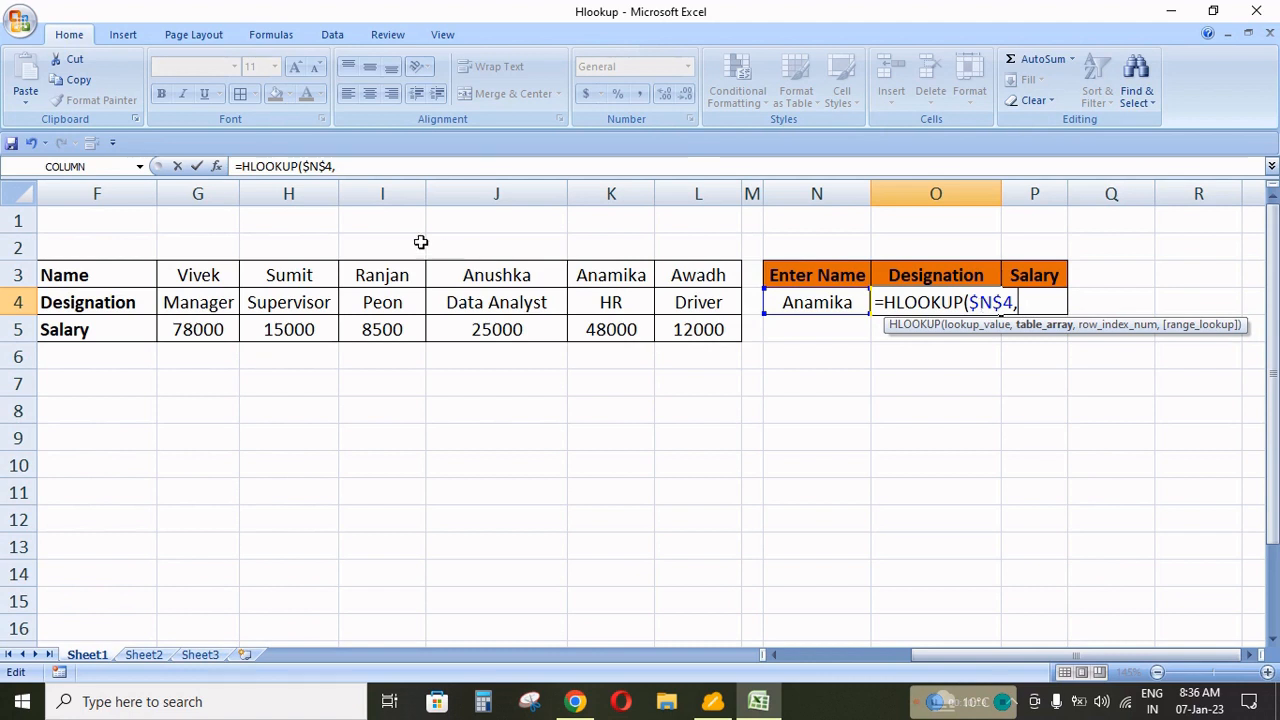
Complete the O4 HLOOKUP formula with table array F3:L5, row index 2 and range lookup 0.
drag(88, 280, 677, 332)
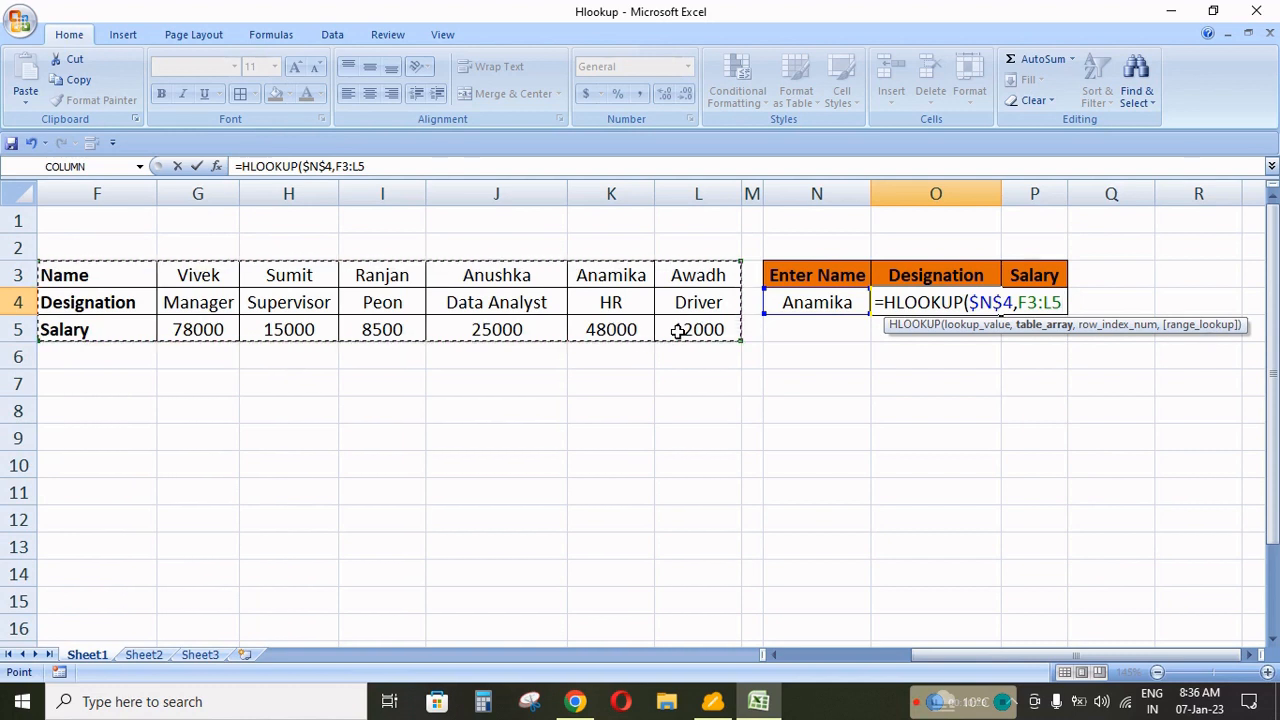
text(,)
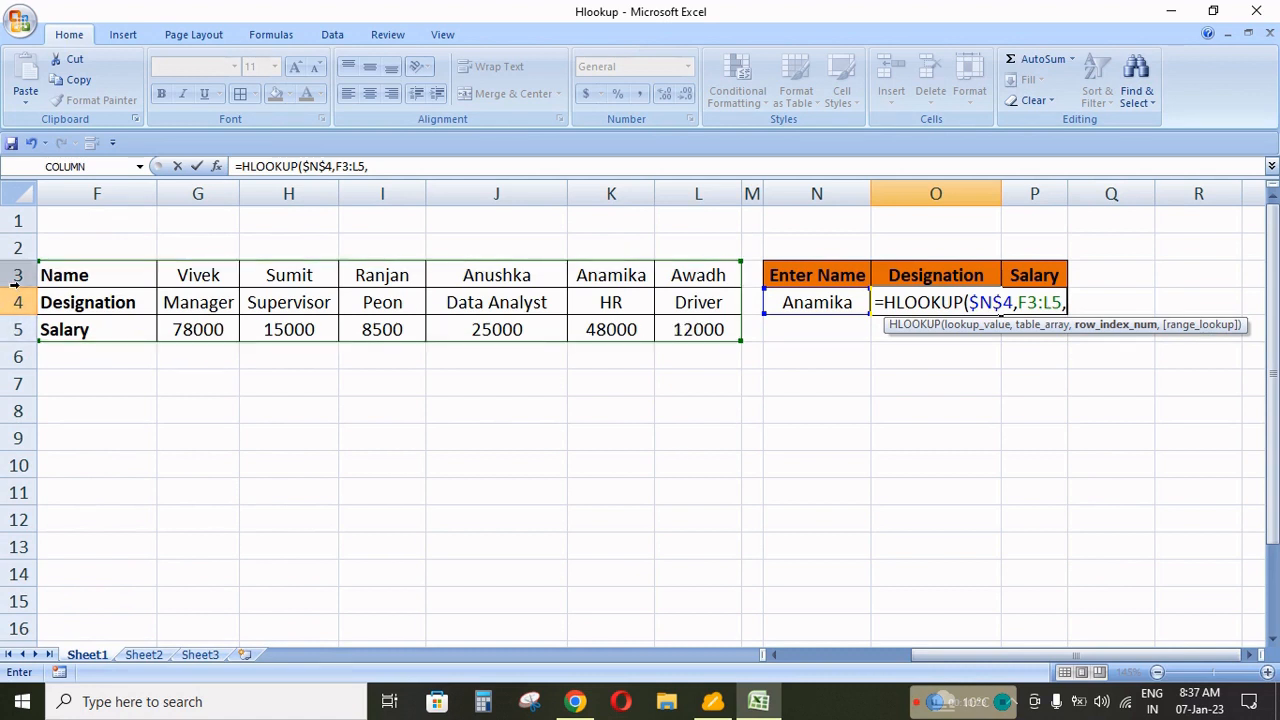
text(2)
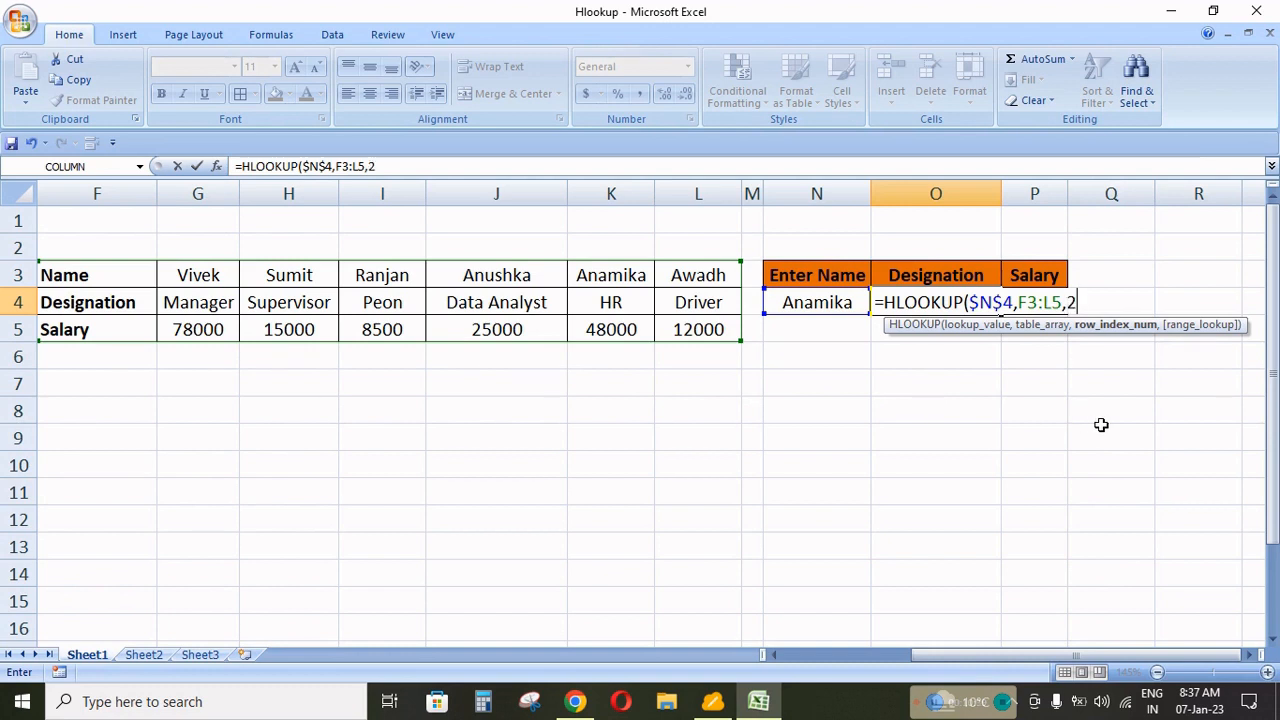
text(,0))
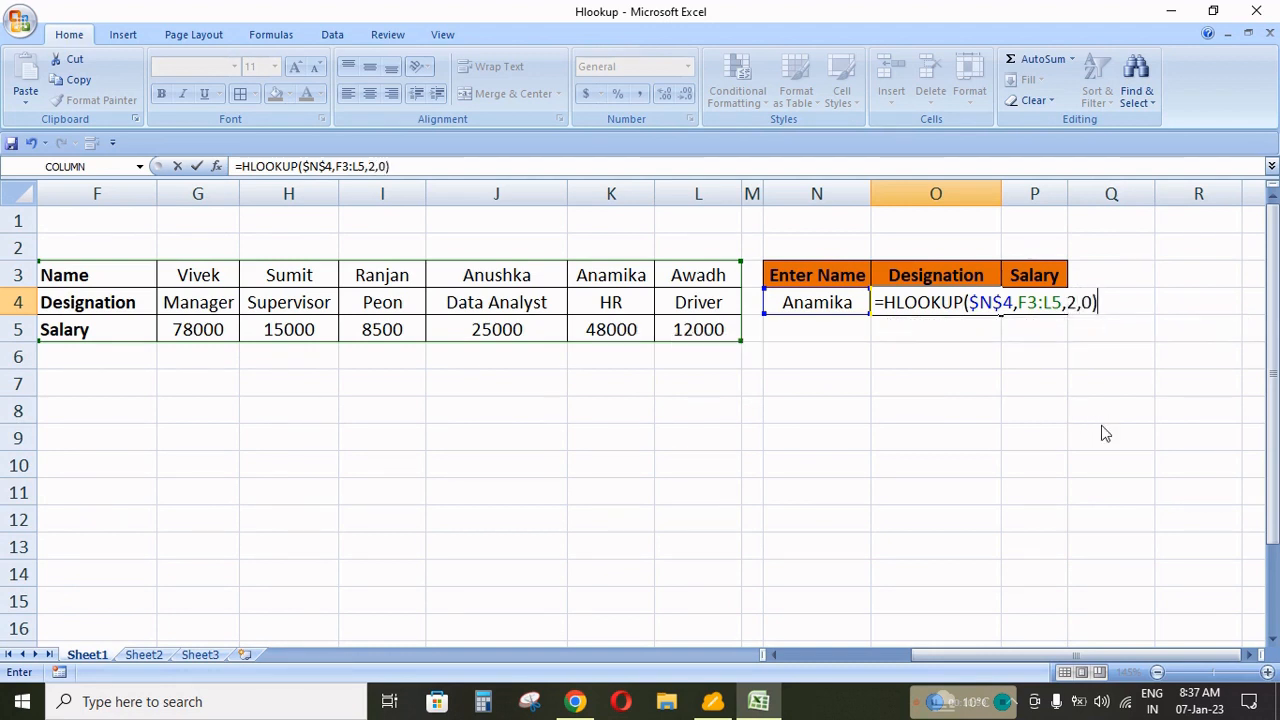
key(Return)
key(Up)
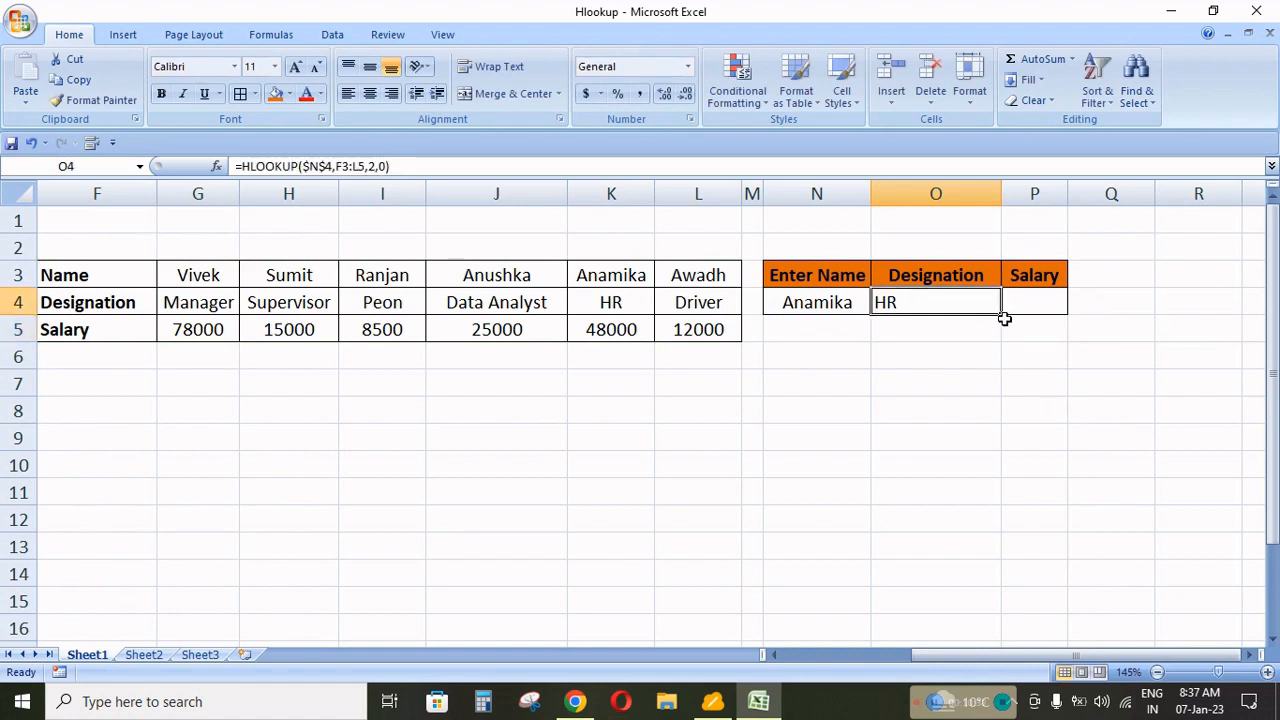
Fill the O4 formula across into Salary cell P4 and inspect the row index argument in O4's formula.
drag(1004, 316, 1061, 318)
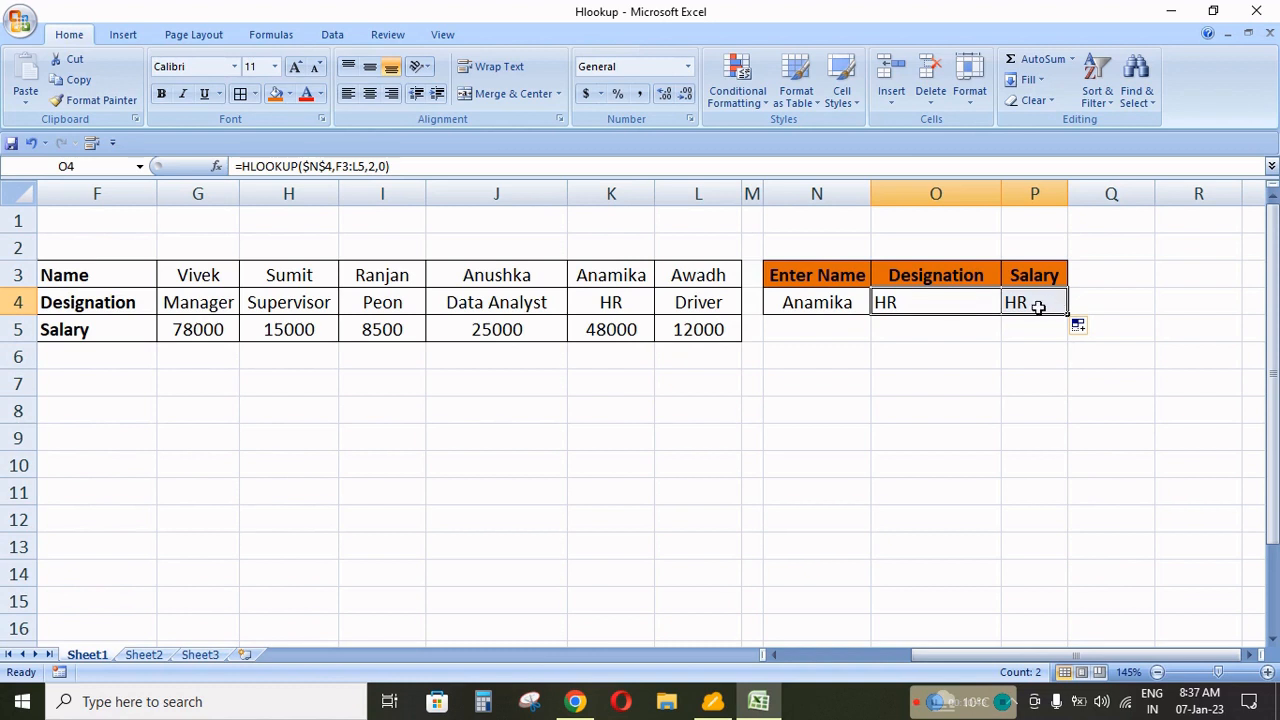
click(1038, 307)
click(931, 301)
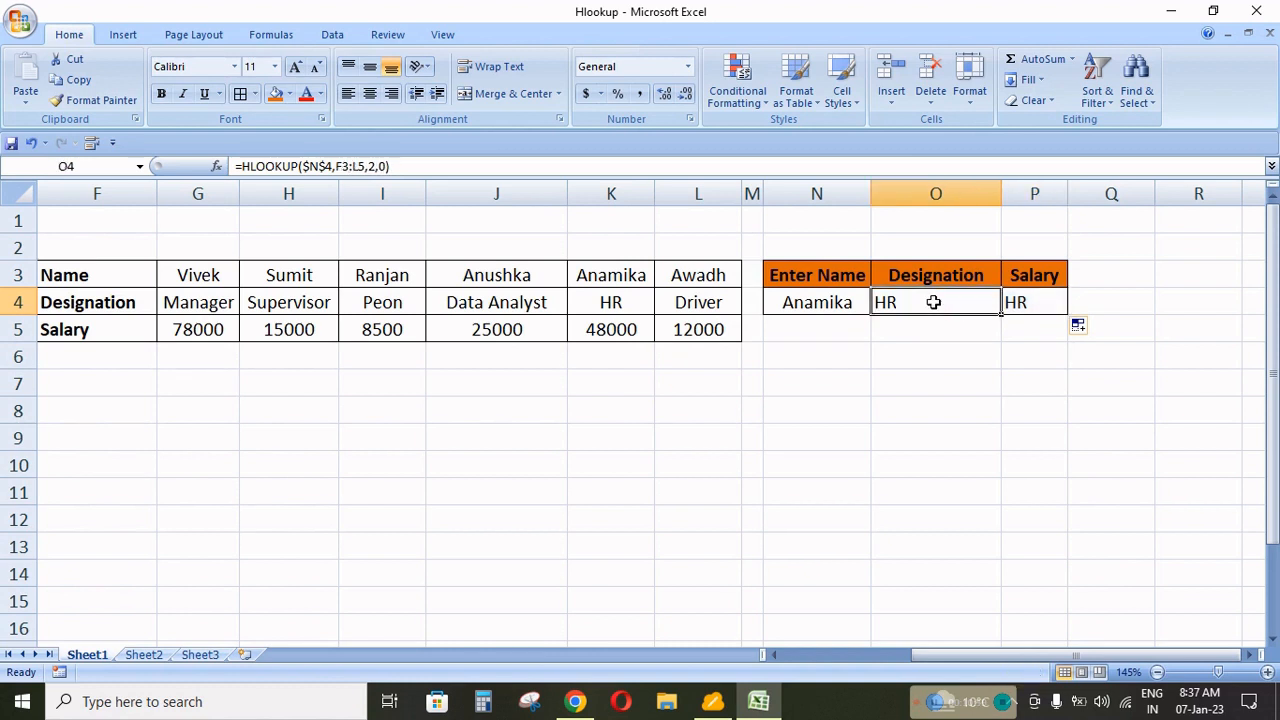
double_click(933, 302)
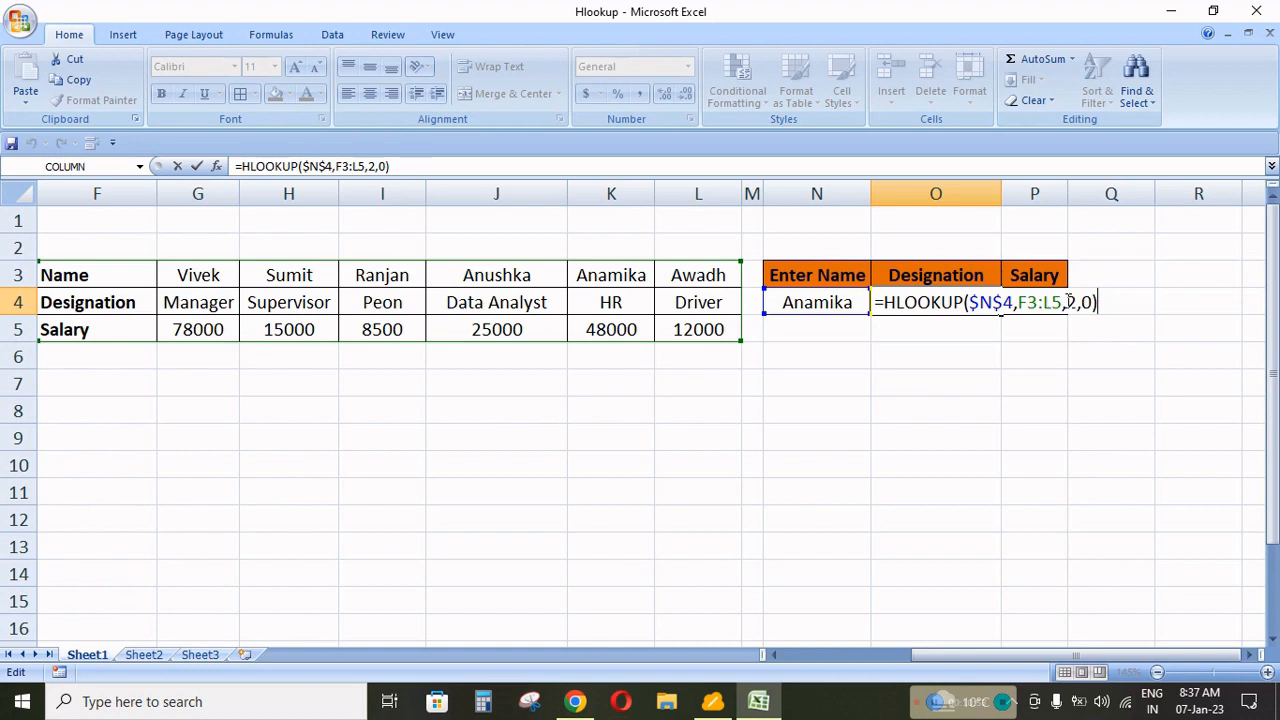
key(Escape)
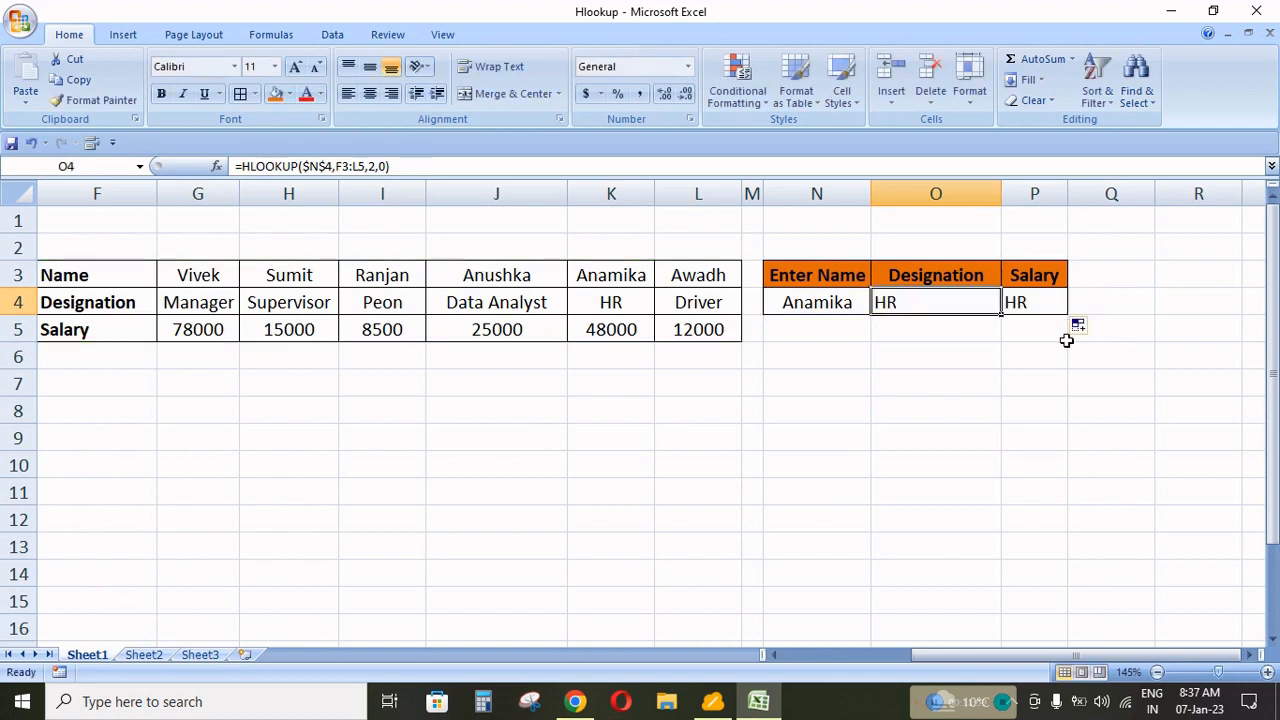
Enter the formula =COLUMN() in cell O7 and check its result.
click(902, 389)
text(=col)
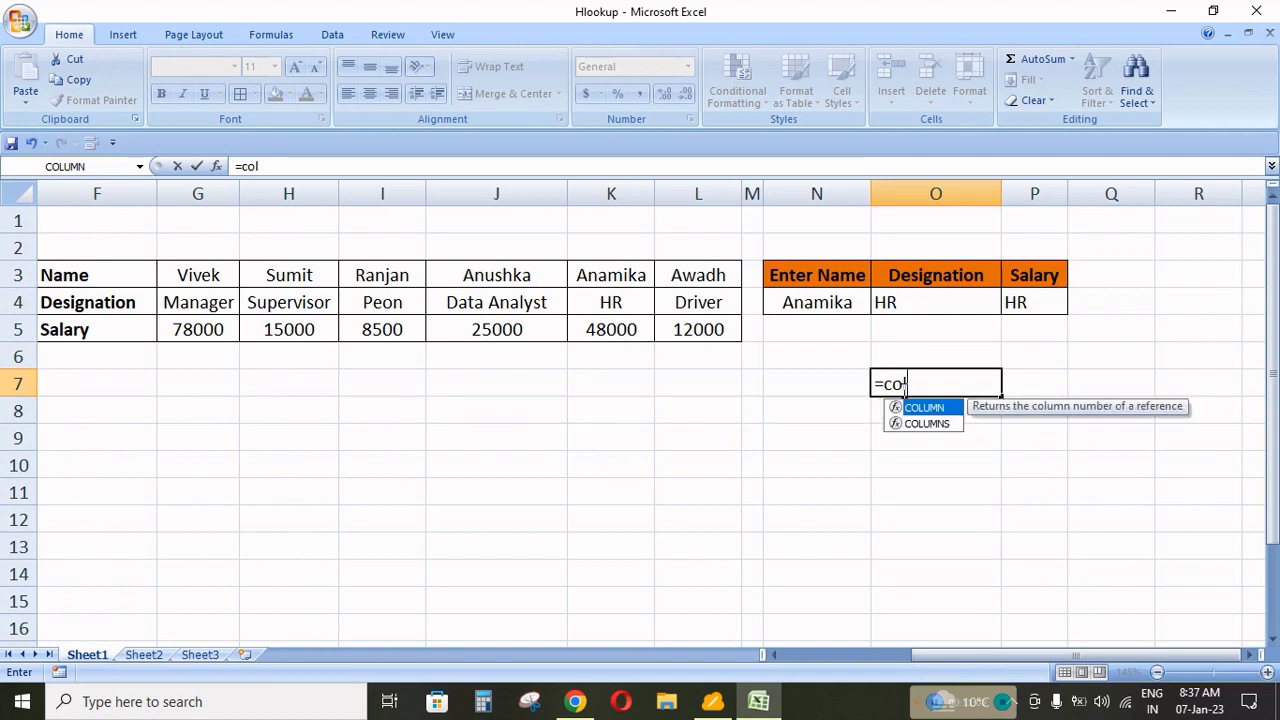
key(Tab)
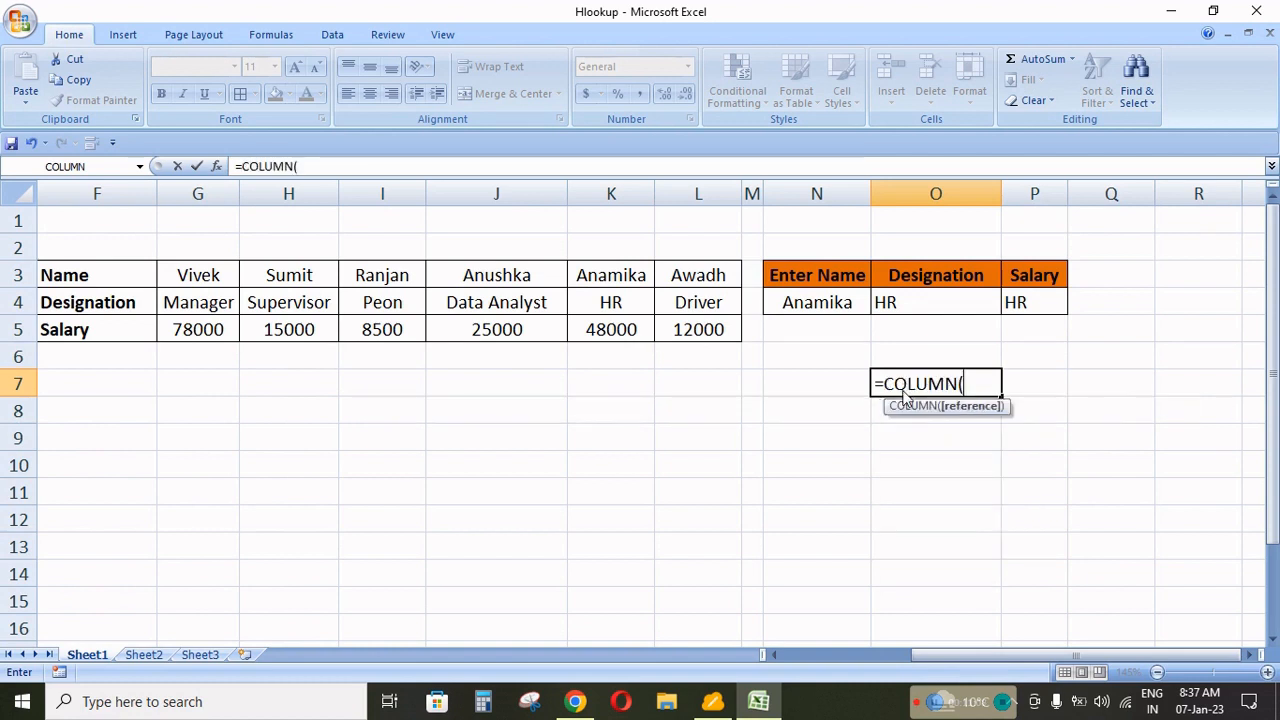
text())
key(Return)
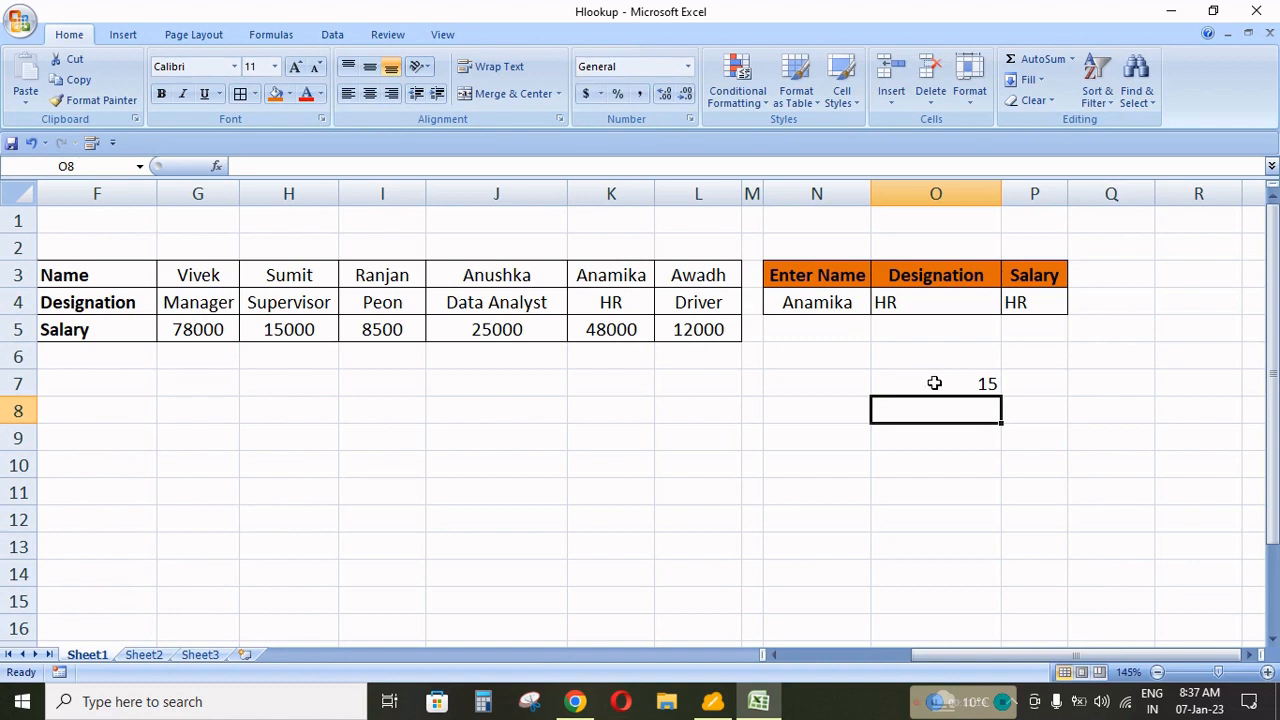
click(936, 382)
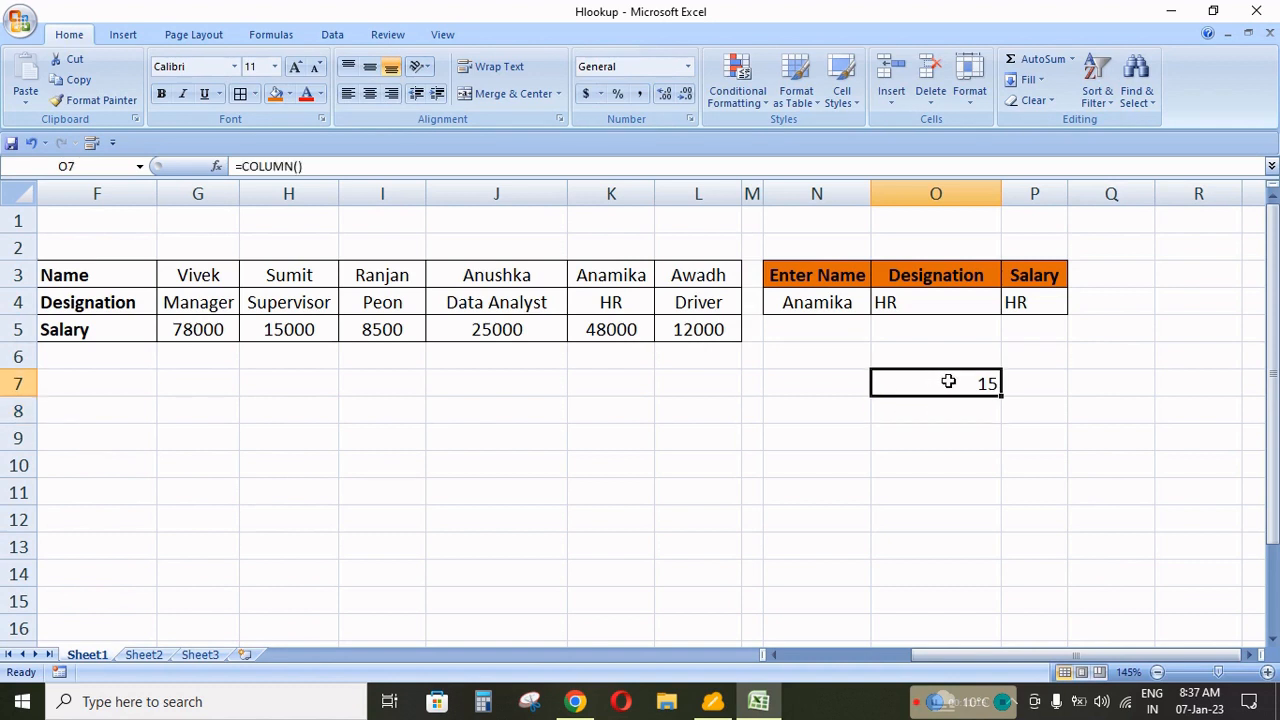
Enter the formula =COLUMN() in cell P7, then review O7 and the HLOOKUP formula in O4.
click(1033, 390)
text(=col)
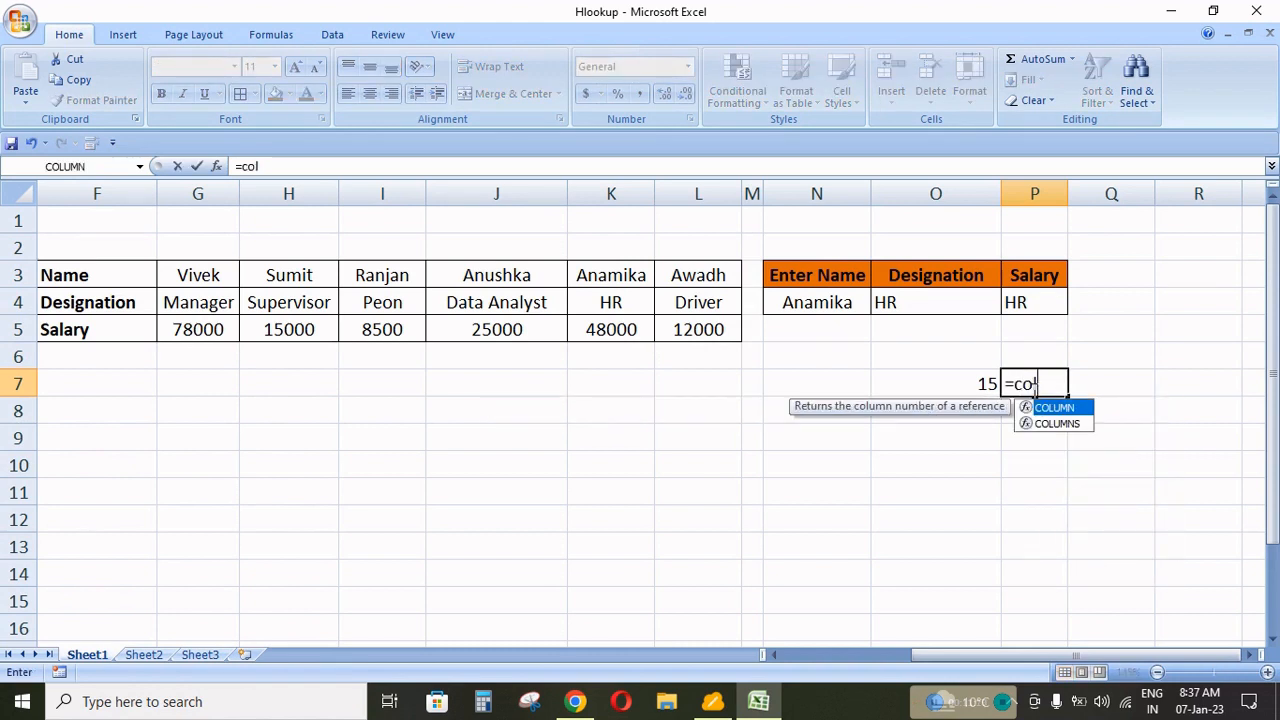
key(Tab)
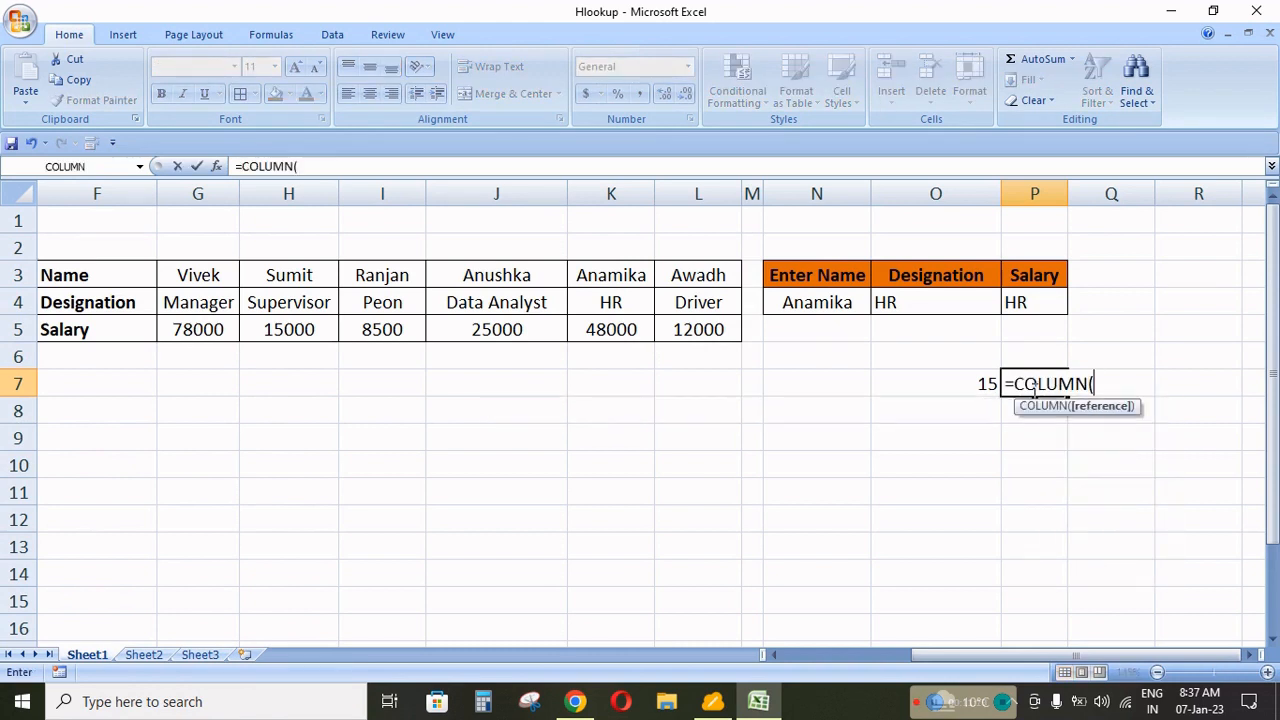
text(_)
key(BackSpace)
text())
key(Return)
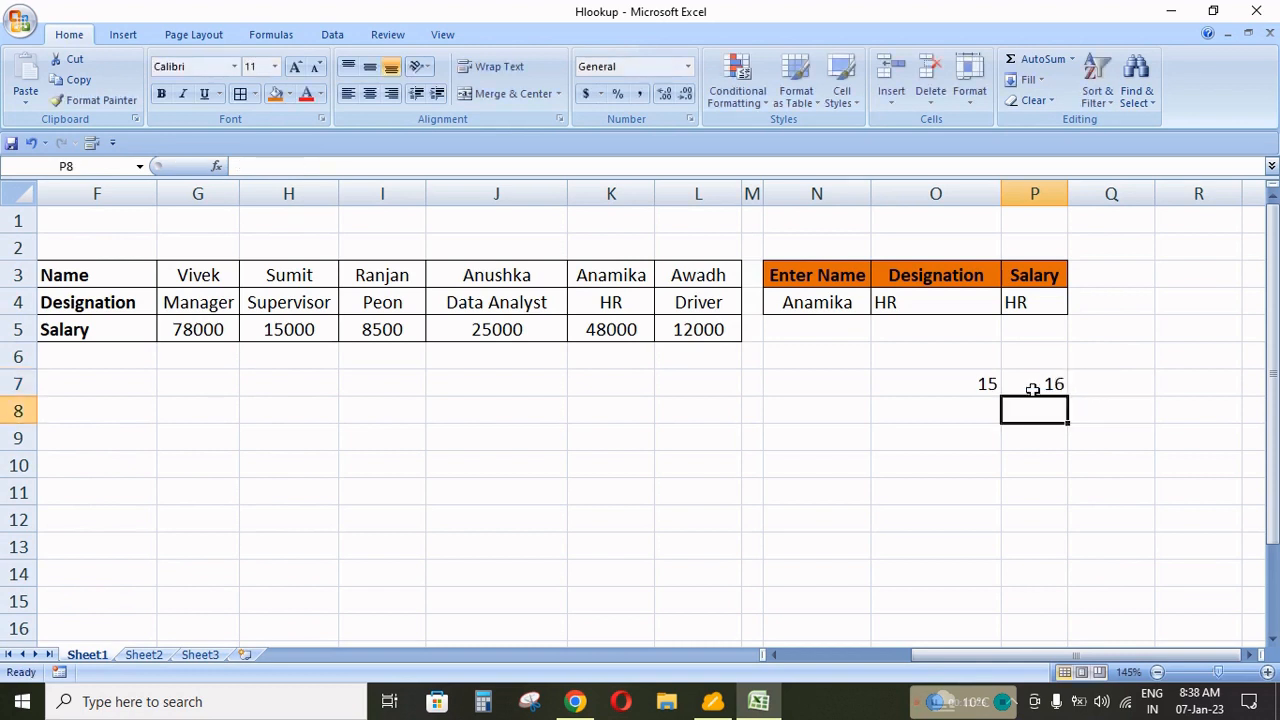
key(Up)
key(Left)
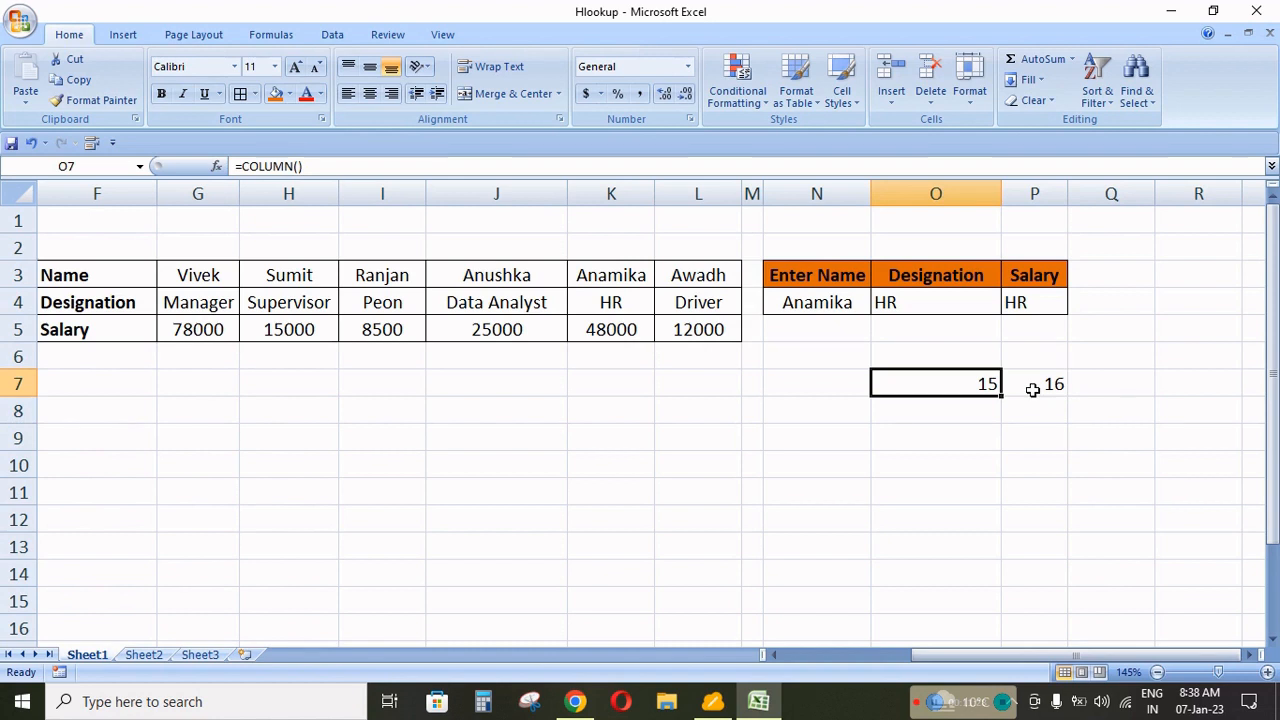
key(Up)
key(Up)
key(Up)
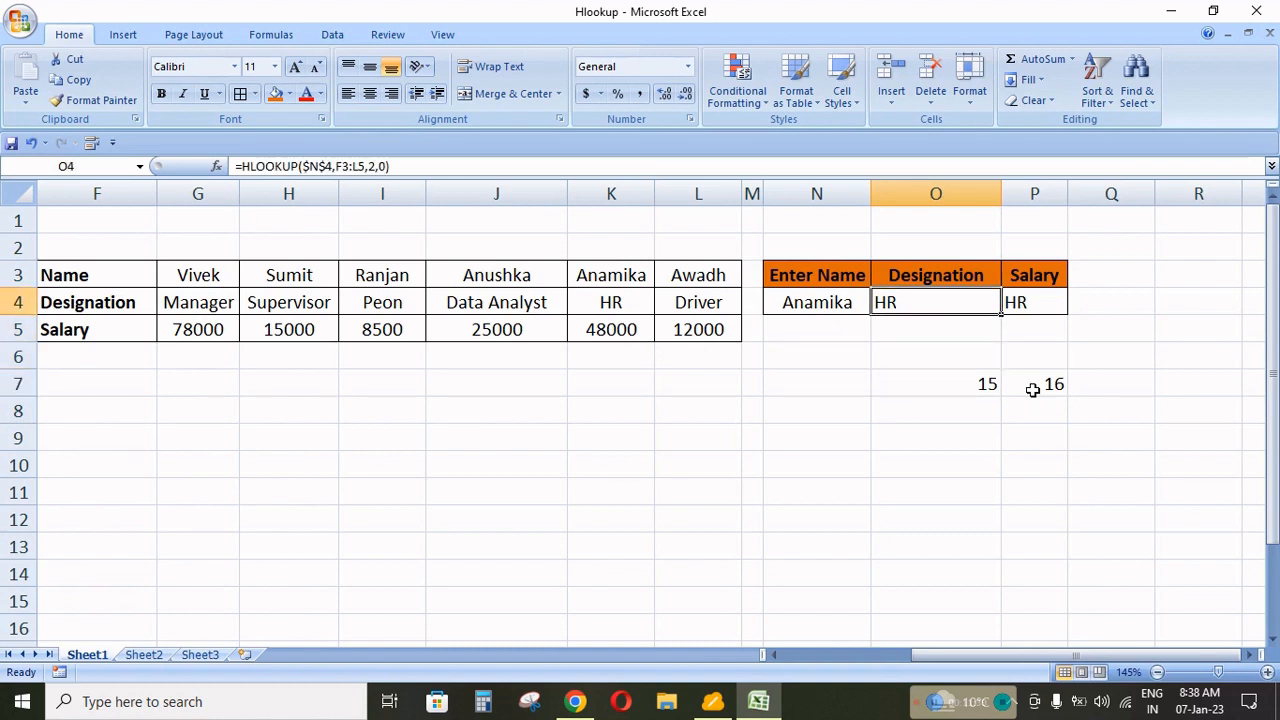
Clear the COLUMN test formulas from cells O7 and P7.
key(Down)
key(Down)
key(Down)
key(Delete)
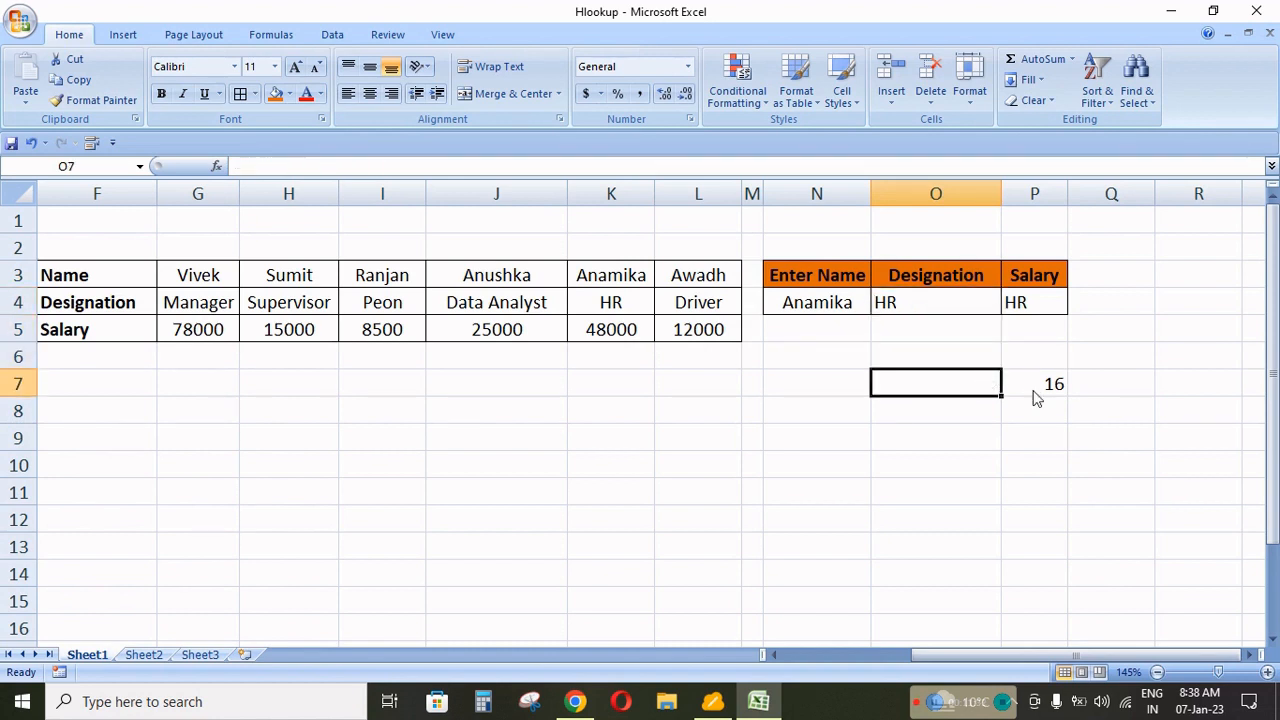
click(1032, 389)
key(Delete)
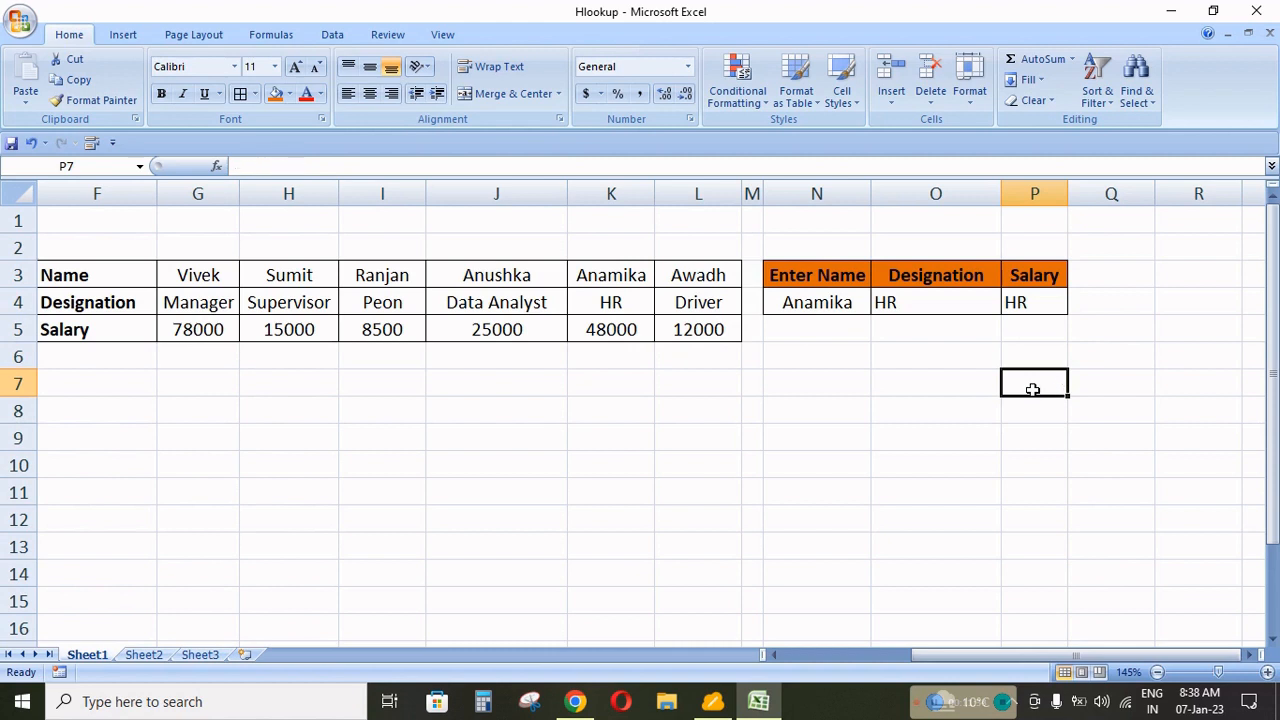
Replace the row index argument in O4's HLOOKUP formula with COLUMN()-13.
key(Up)
key(Left)
key(Left)
key(Right)
key(Up)
key(Up)
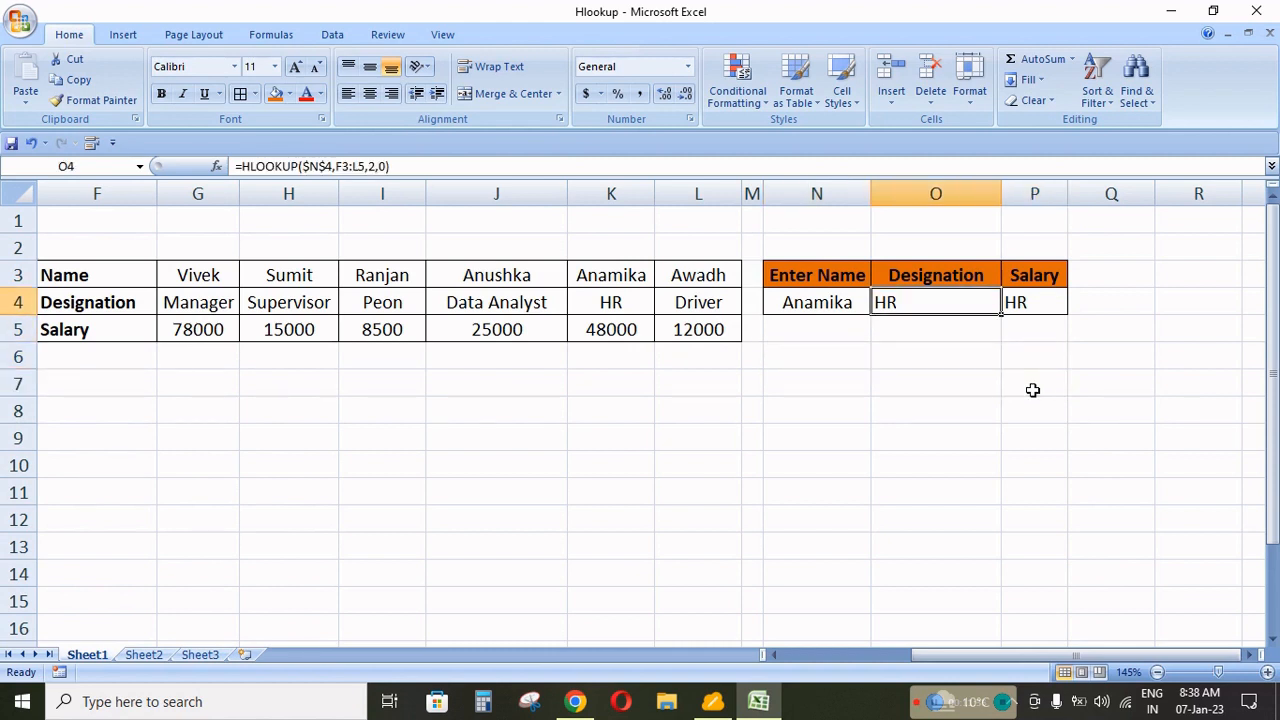
key(F2)
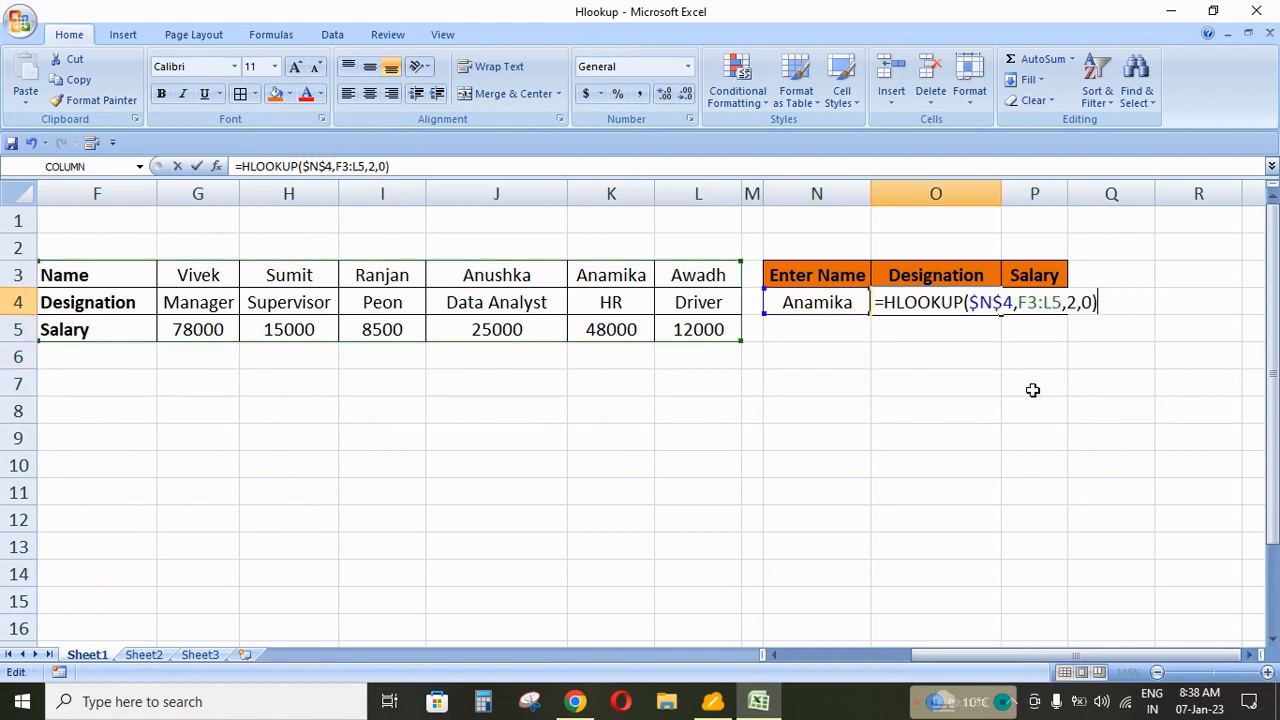
key(Left)
key(Left)
key(Left)
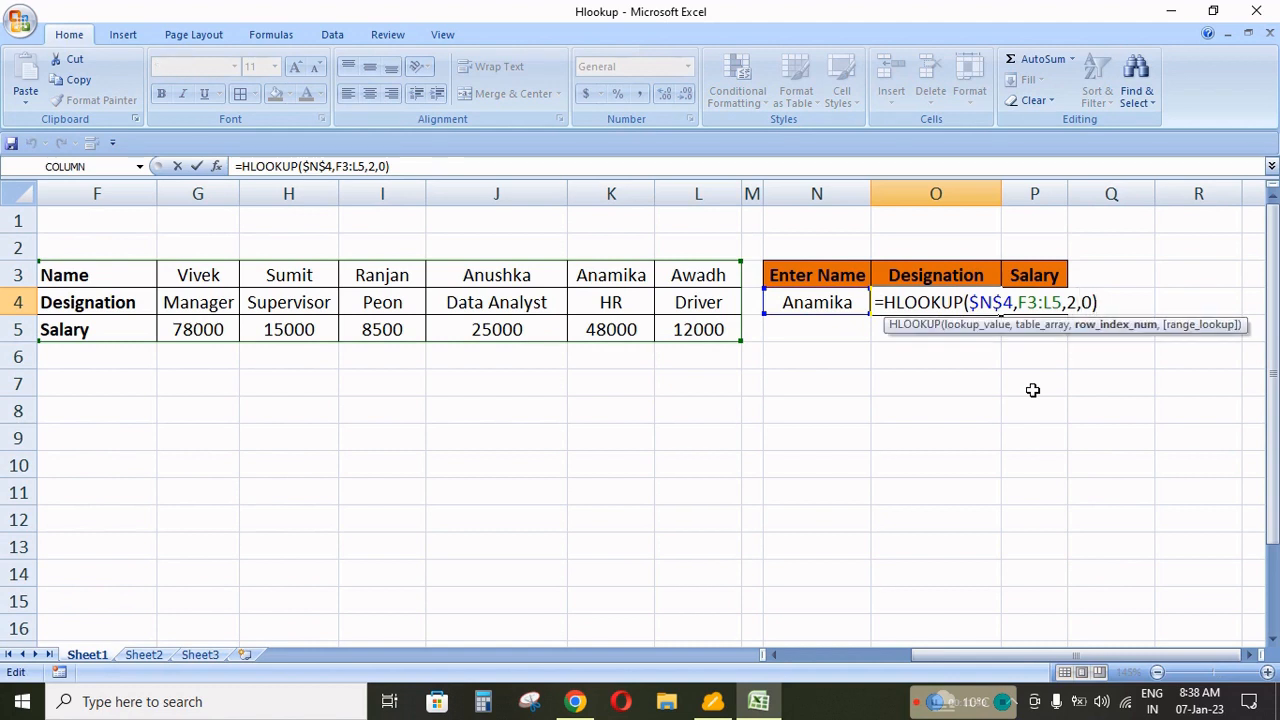
key(BackSpace)
text(col)
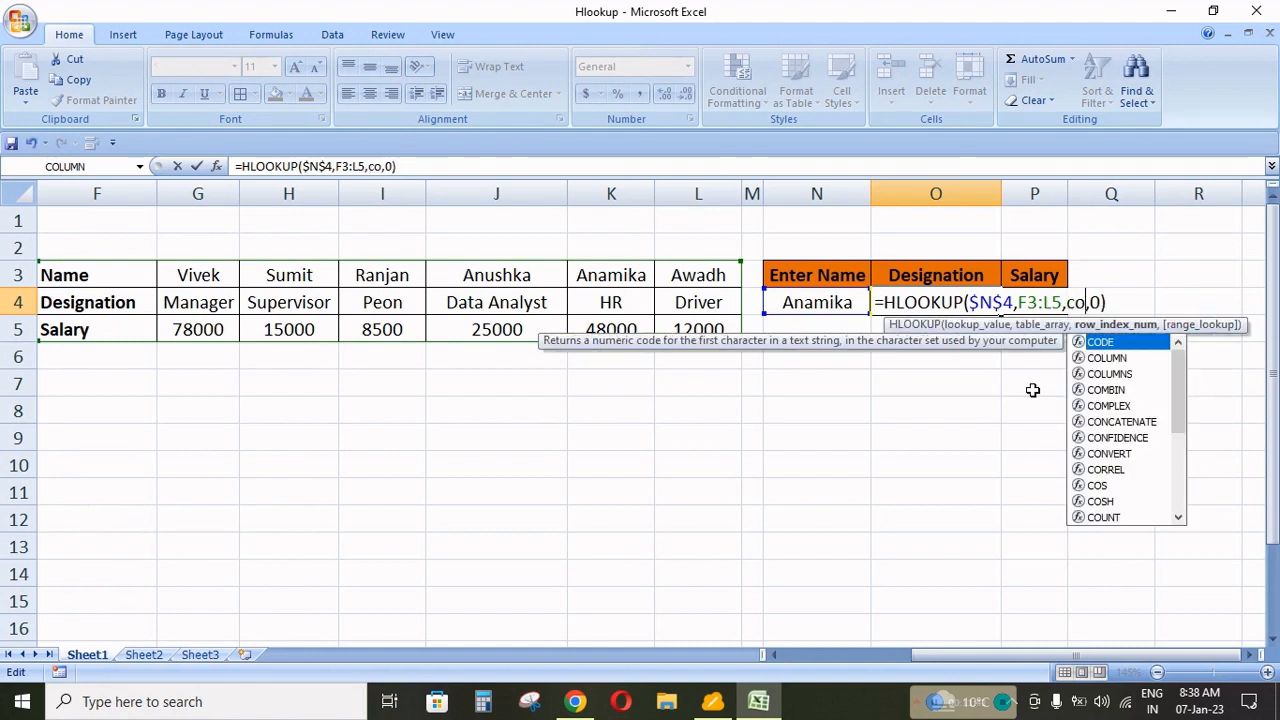
key(Tab)
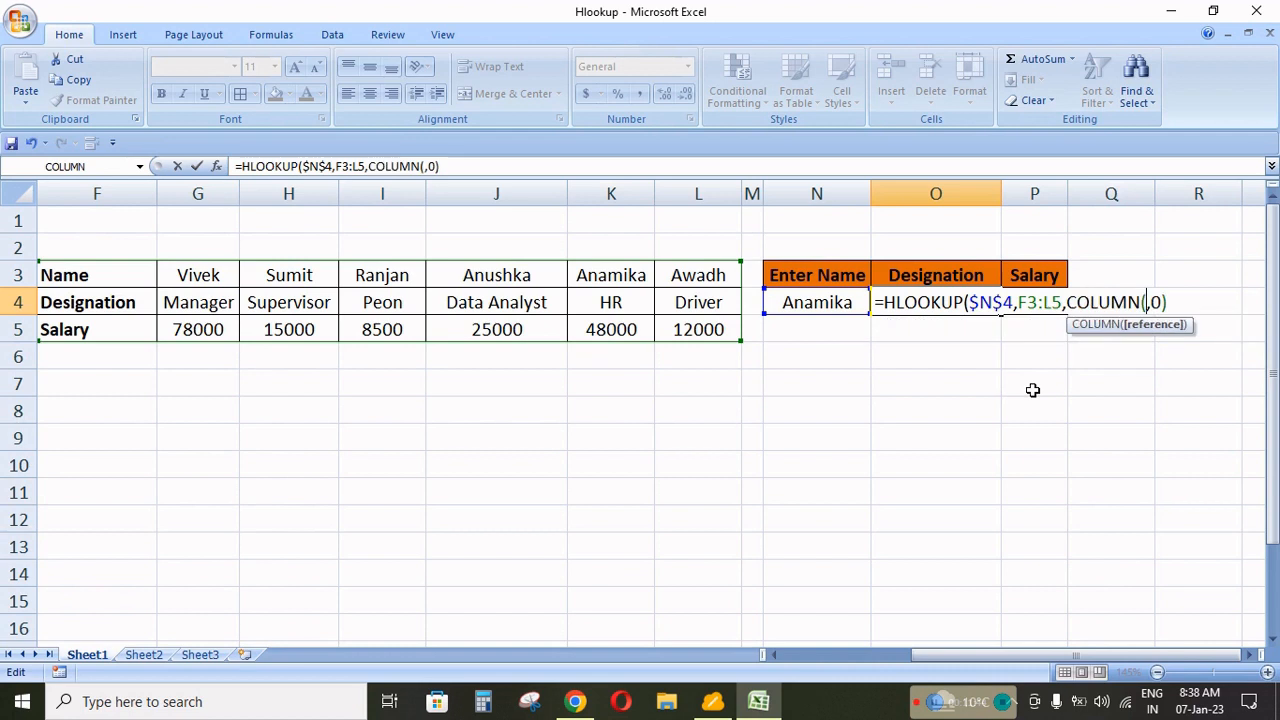
text()-13)
key(Right)
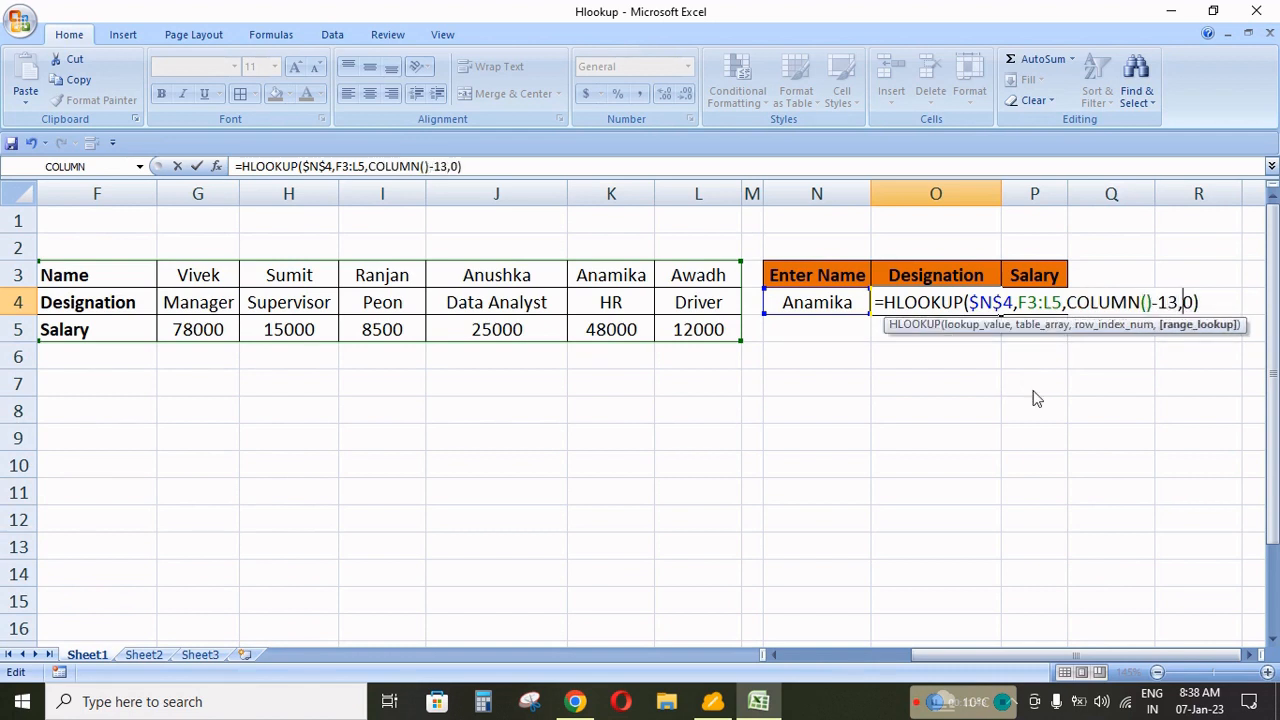
key(Return)
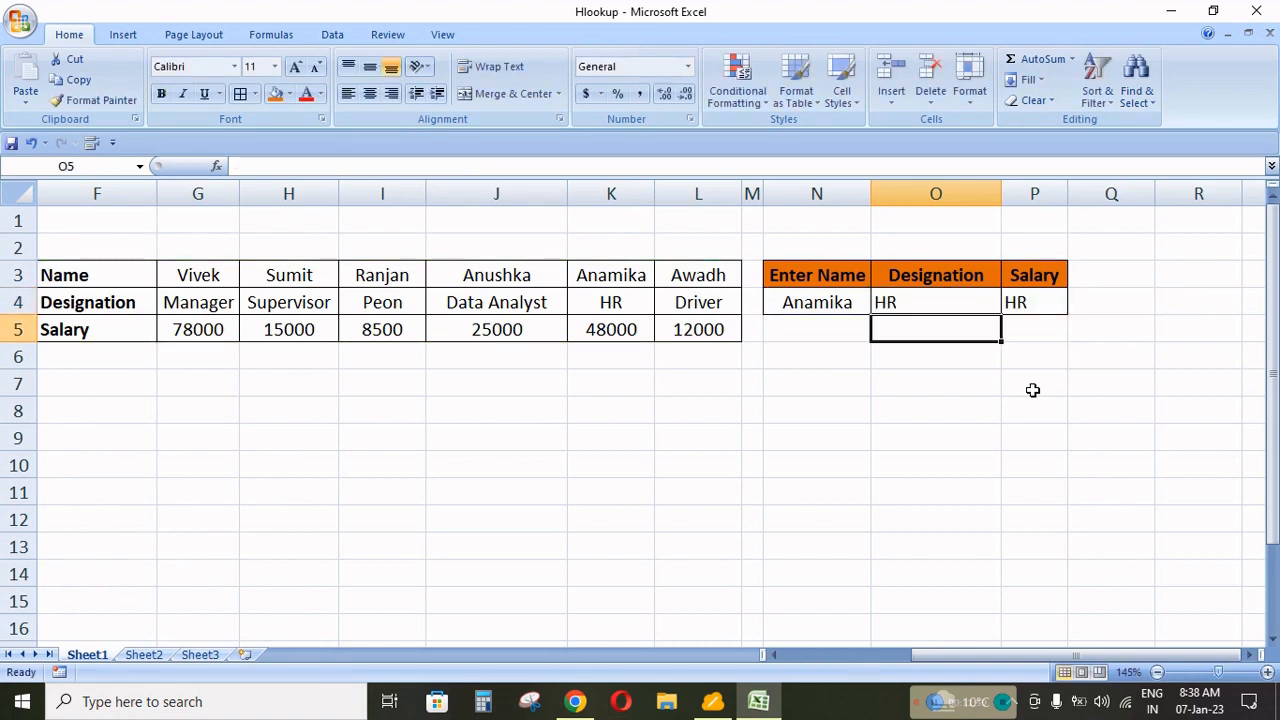
Fill the COLUMN-based O4 formula across into Salary cell P4 and review the formulas in both cells.
key(Up)
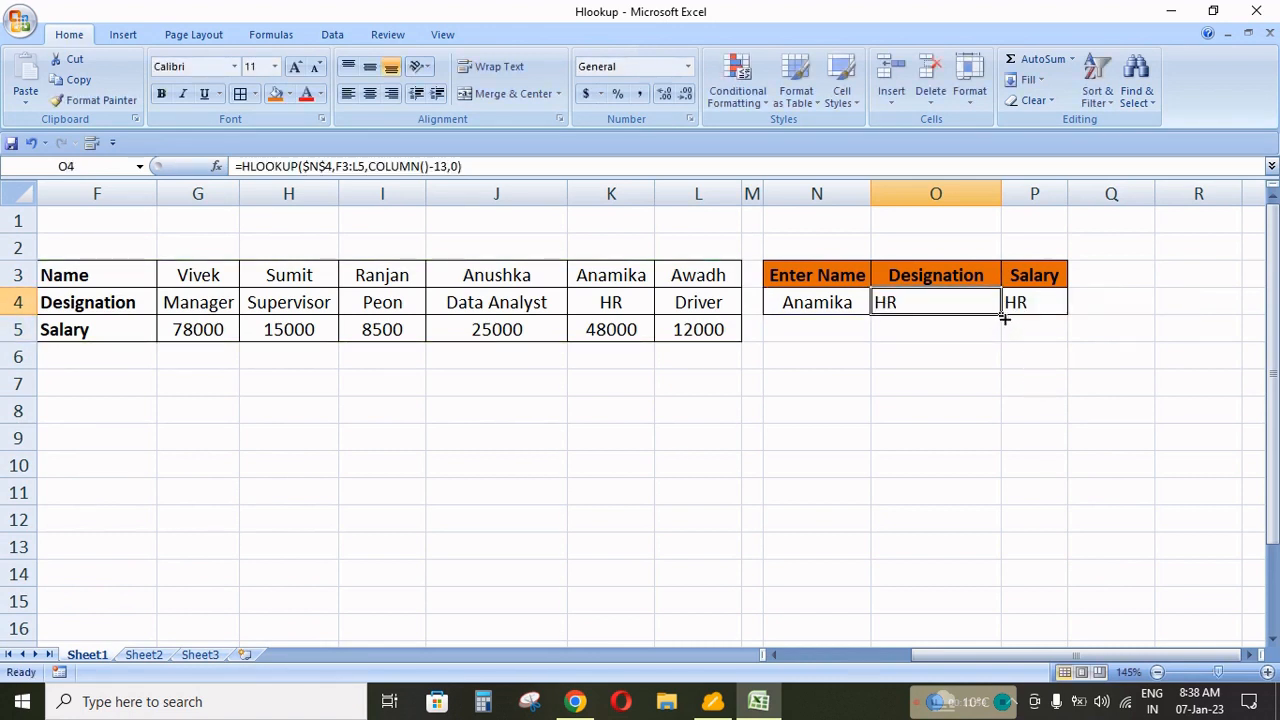
drag(1003, 317, 1040, 315)
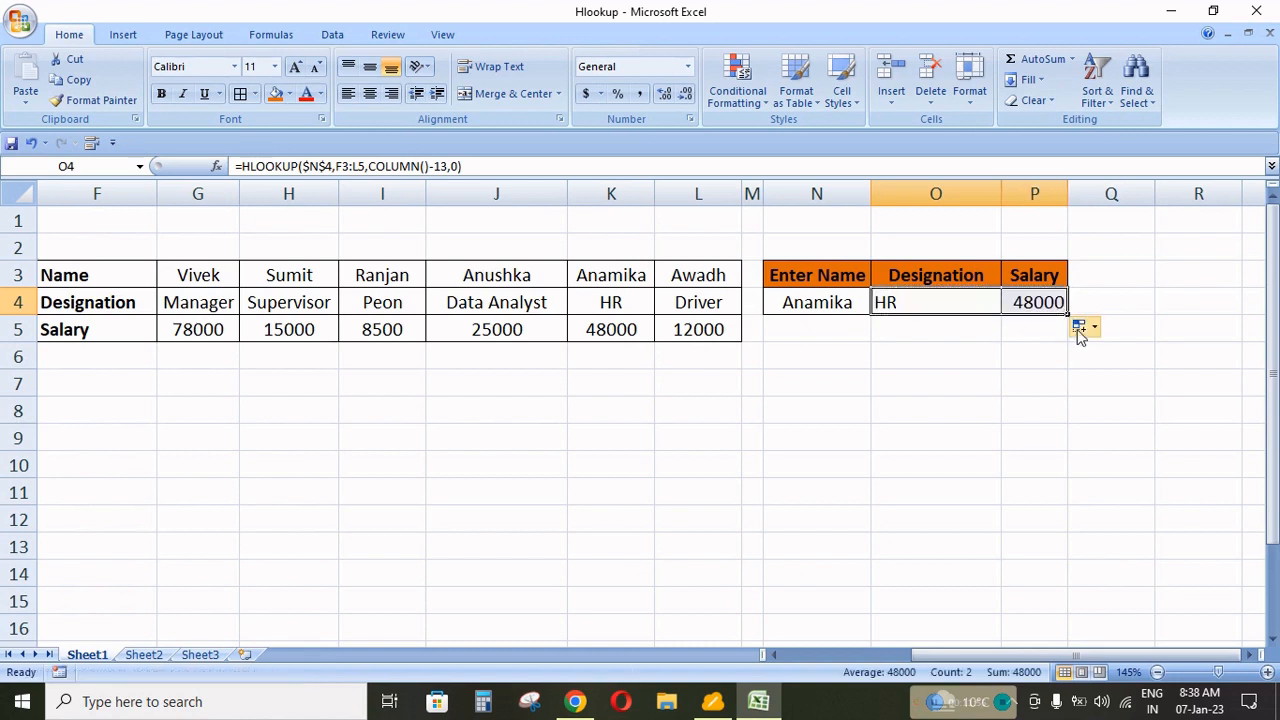
click(926, 307)
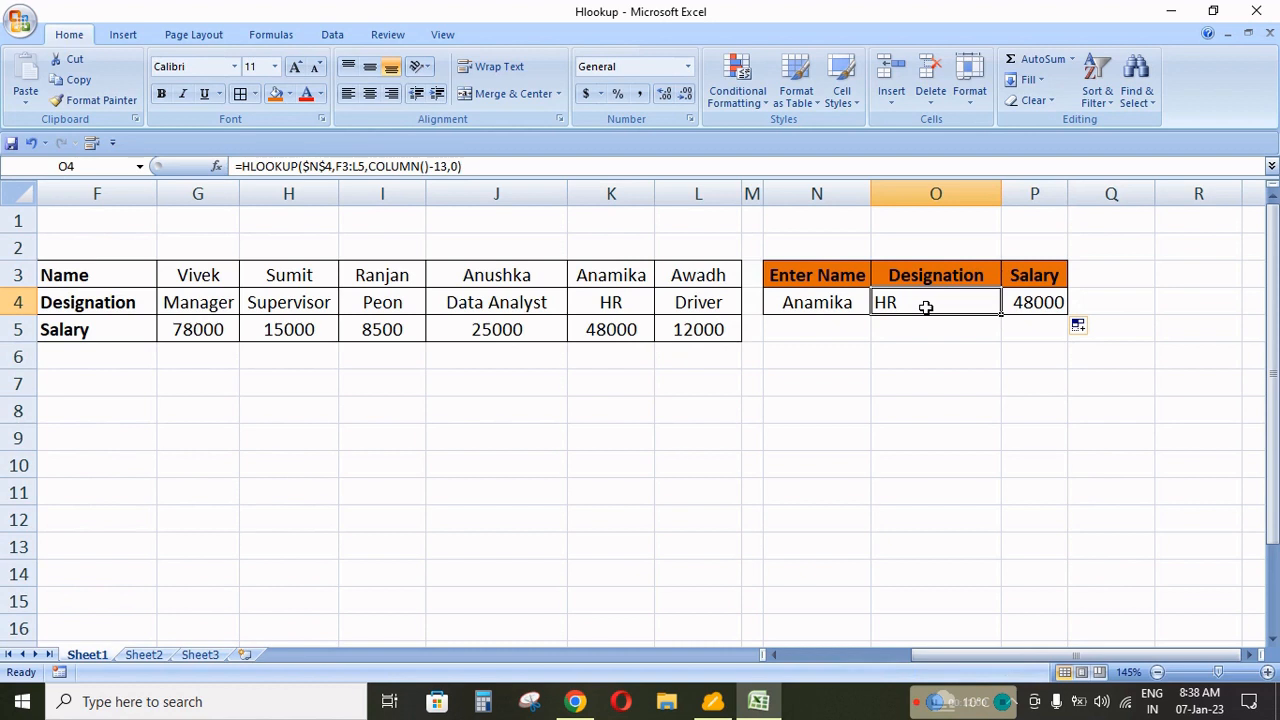
key(F2)
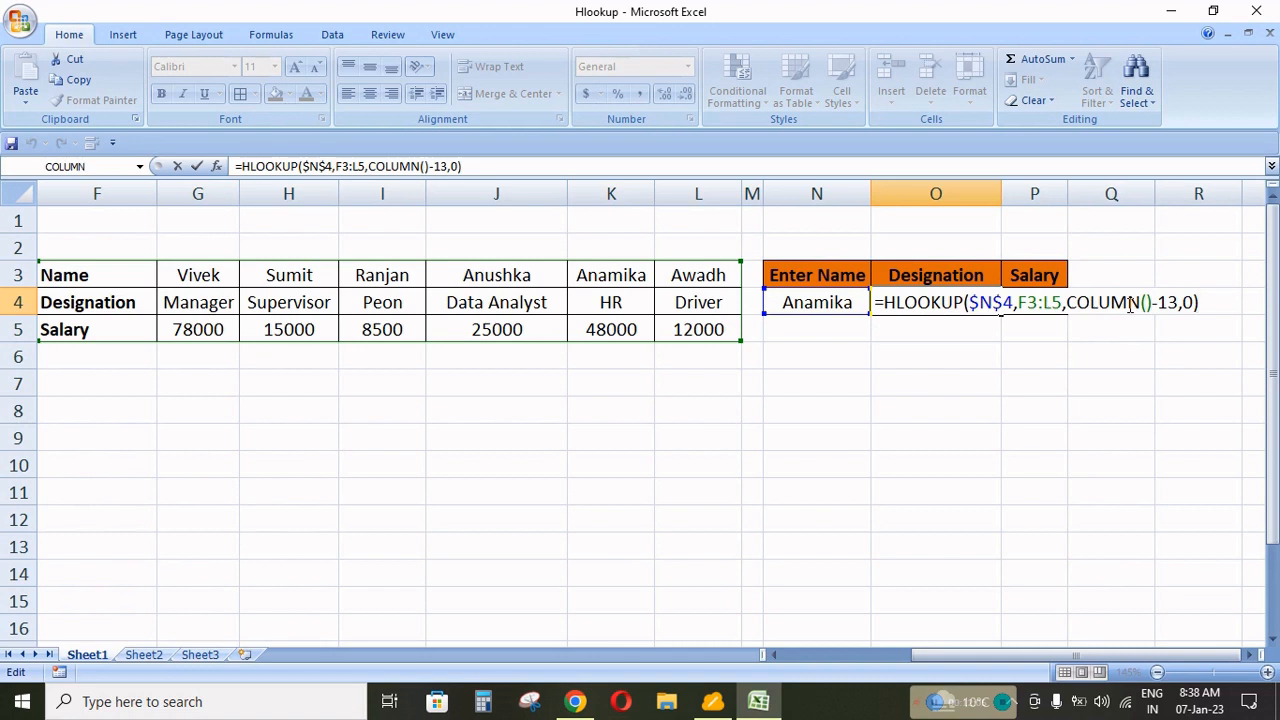
key(Escape)
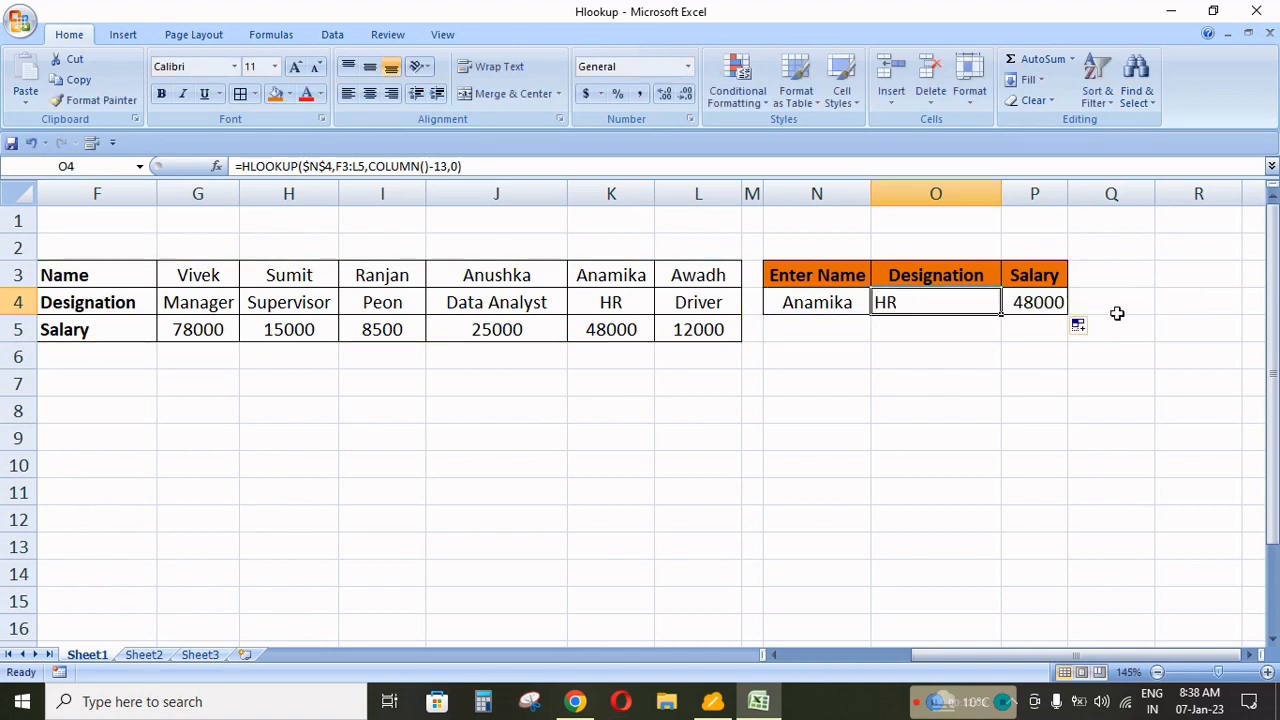
click(1048, 304)
key(F2)
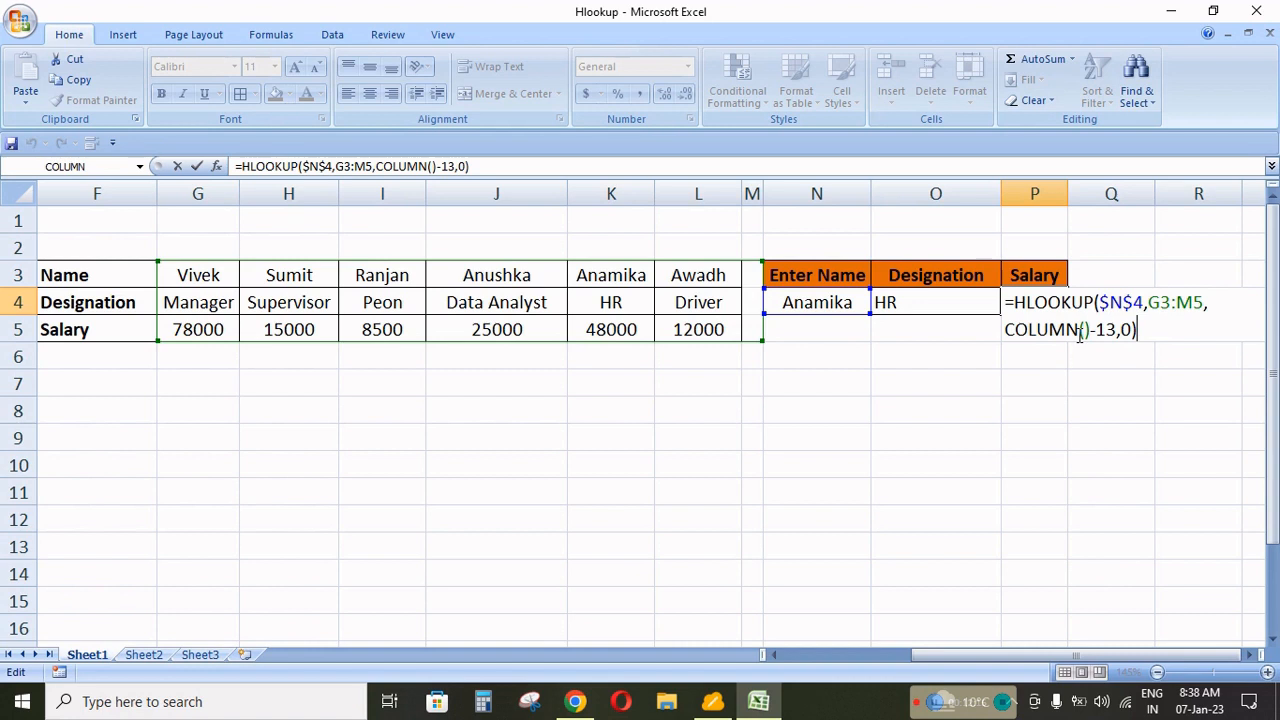
key(ctrl+Return)
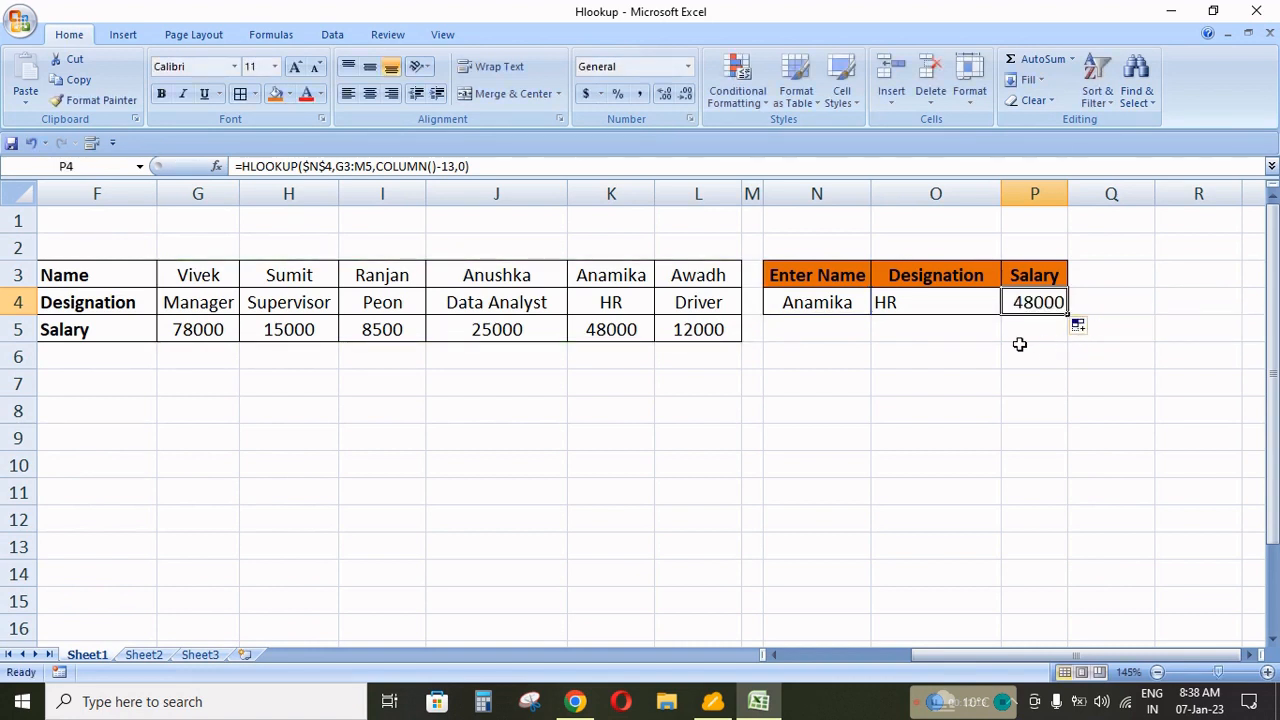
Test the lookup by entering the employee name from H3 in cell N4.
click(843, 306)
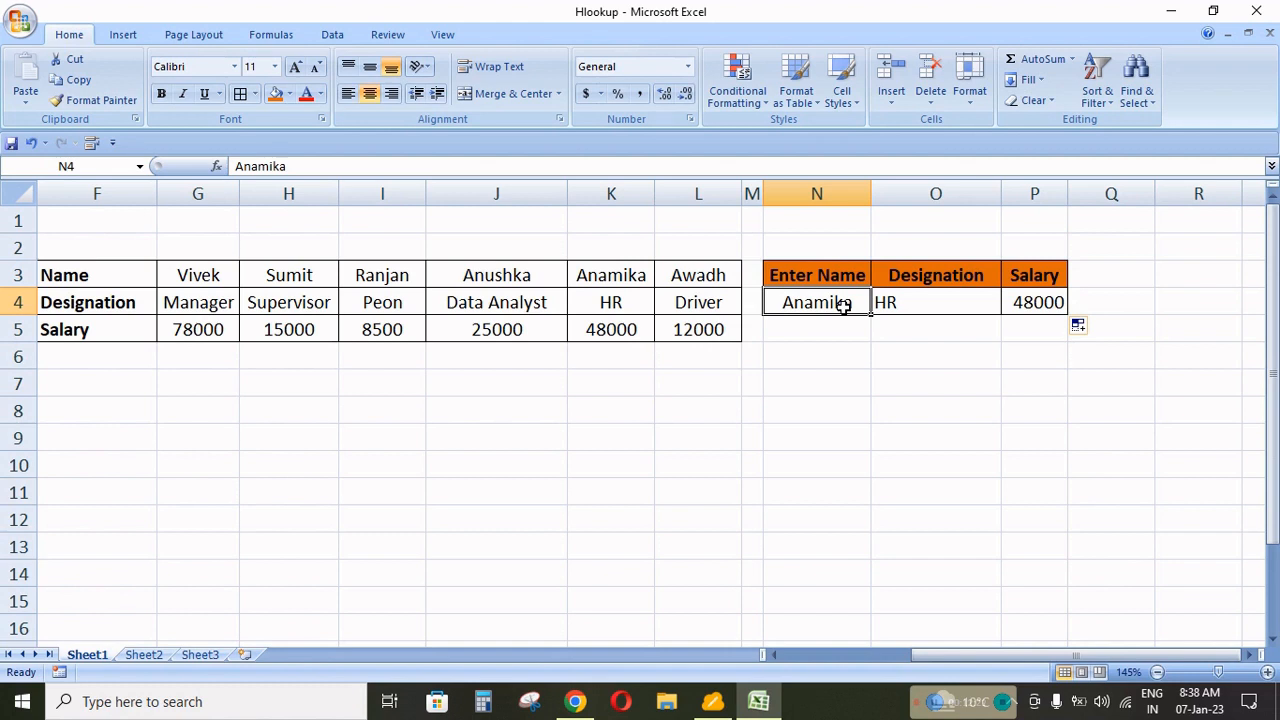
text(Sumit)
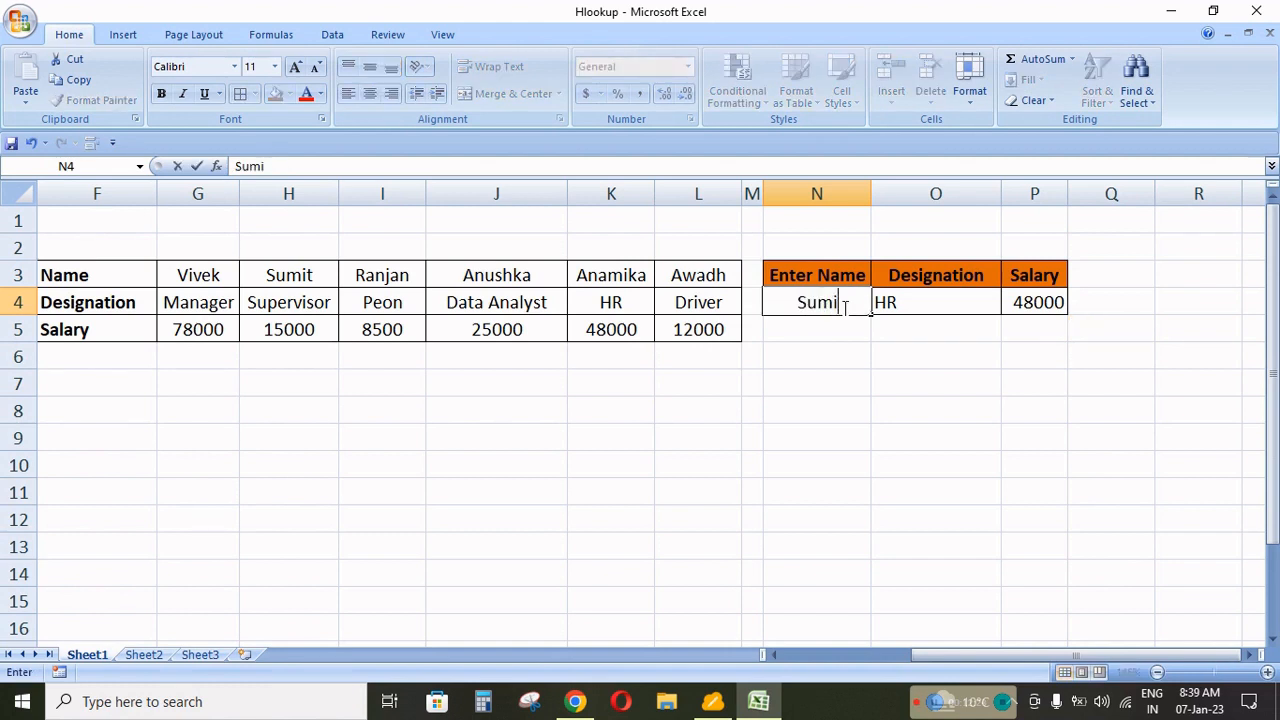
key(Return)
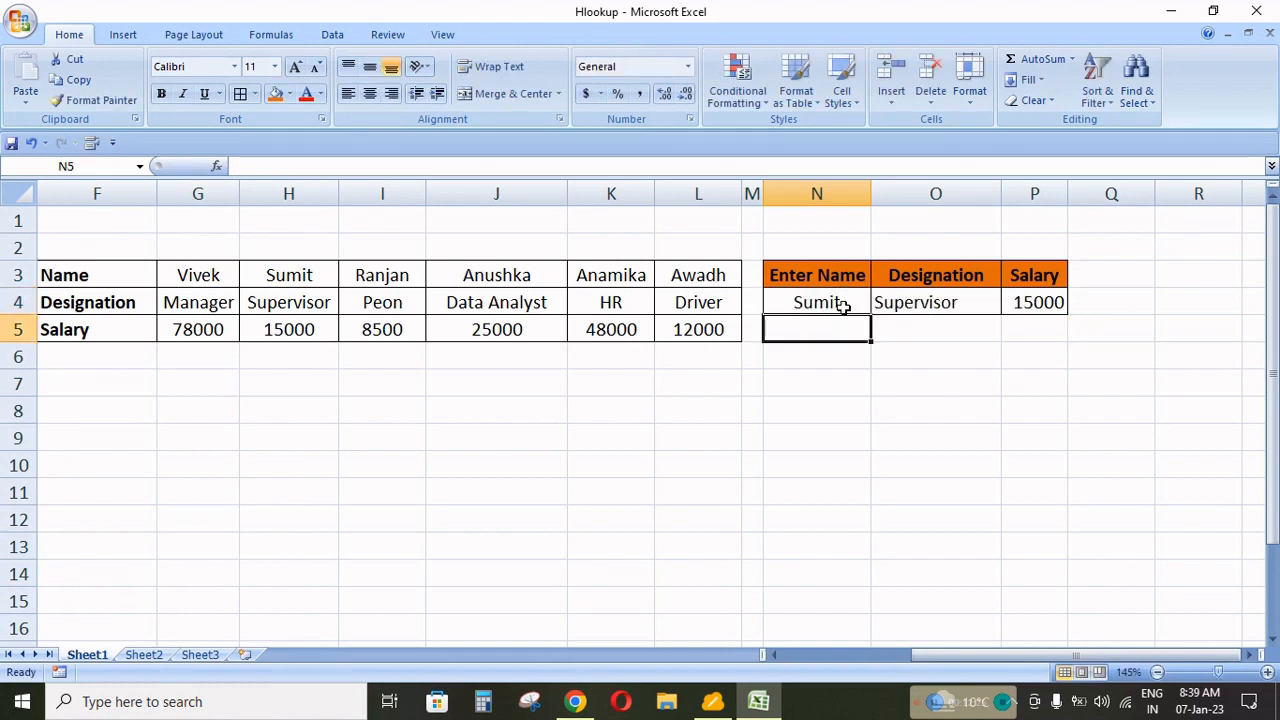
Clear cell N4 and apply List data validation to it with the source =$F$3:$L$3.
click(843, 306)
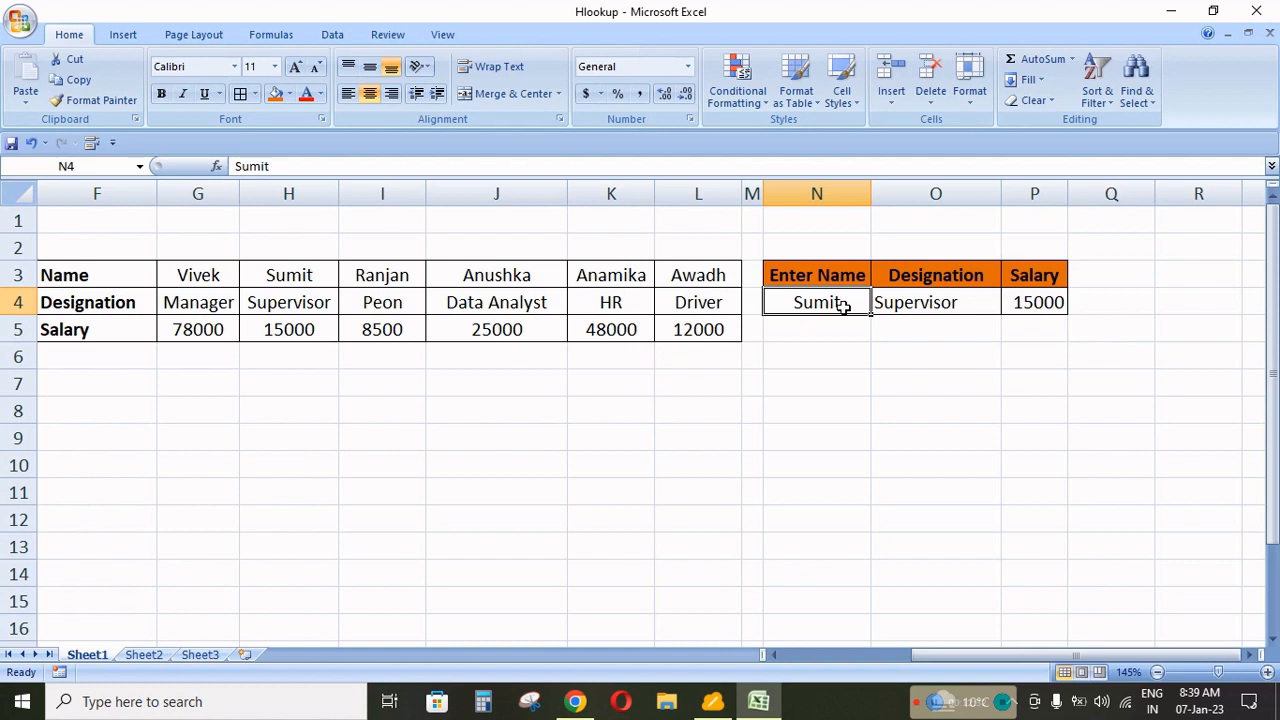
key(Delete)
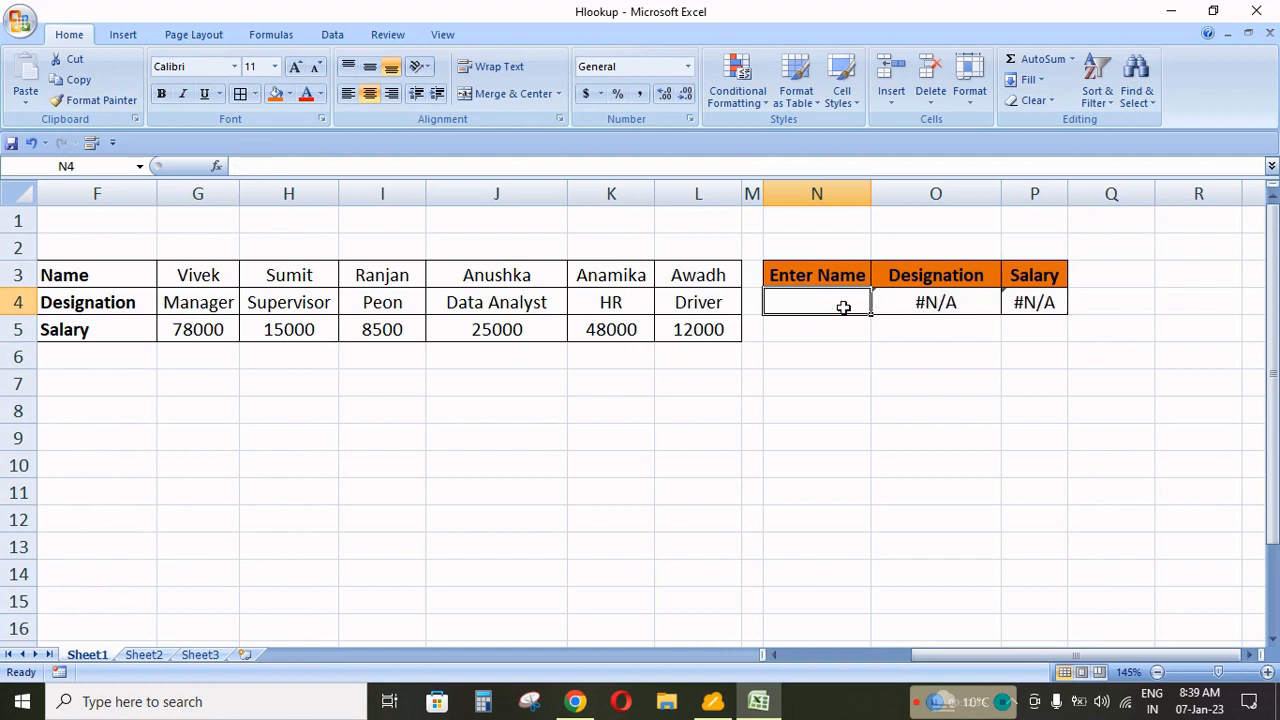
click(333, 36)
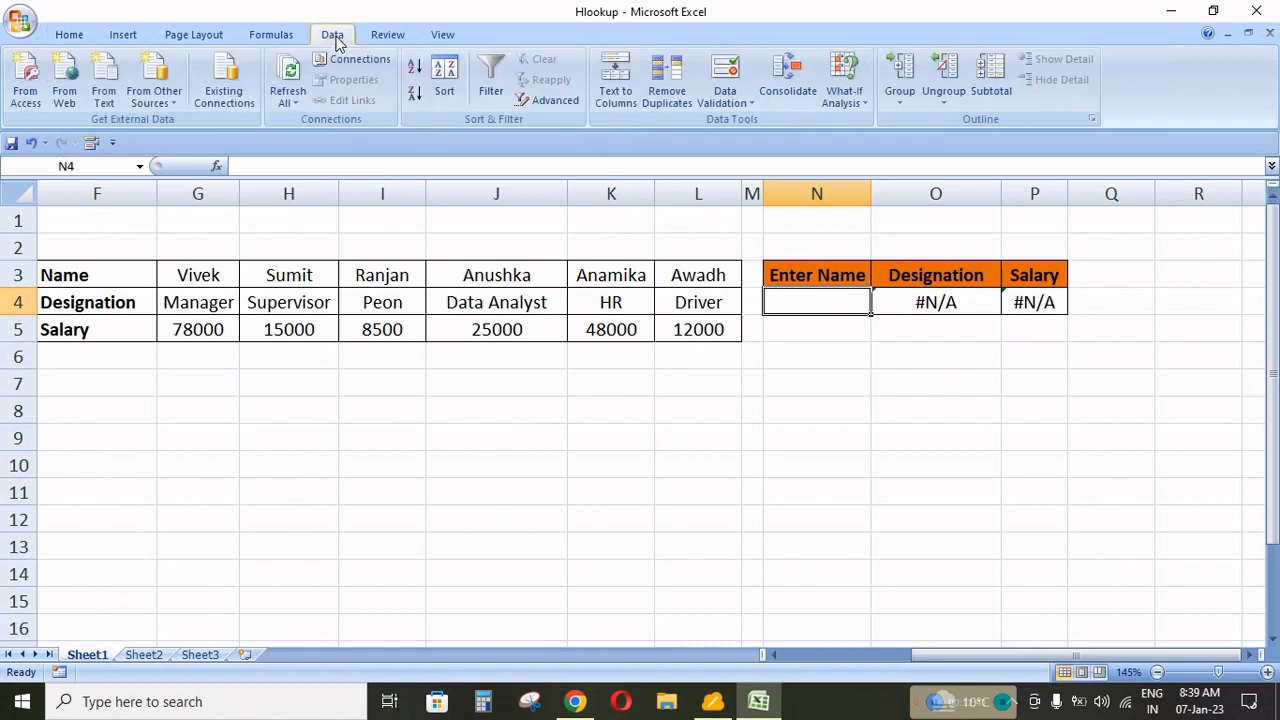
click(728, 72)
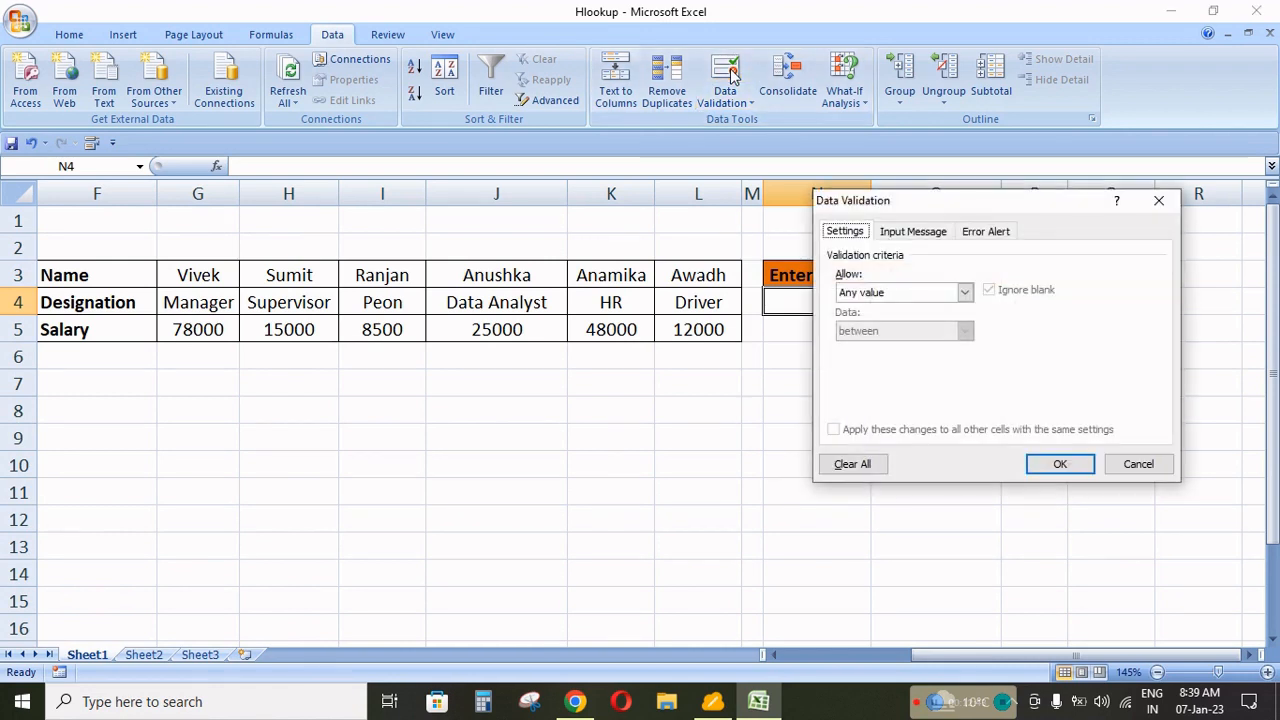
click(891, 295)
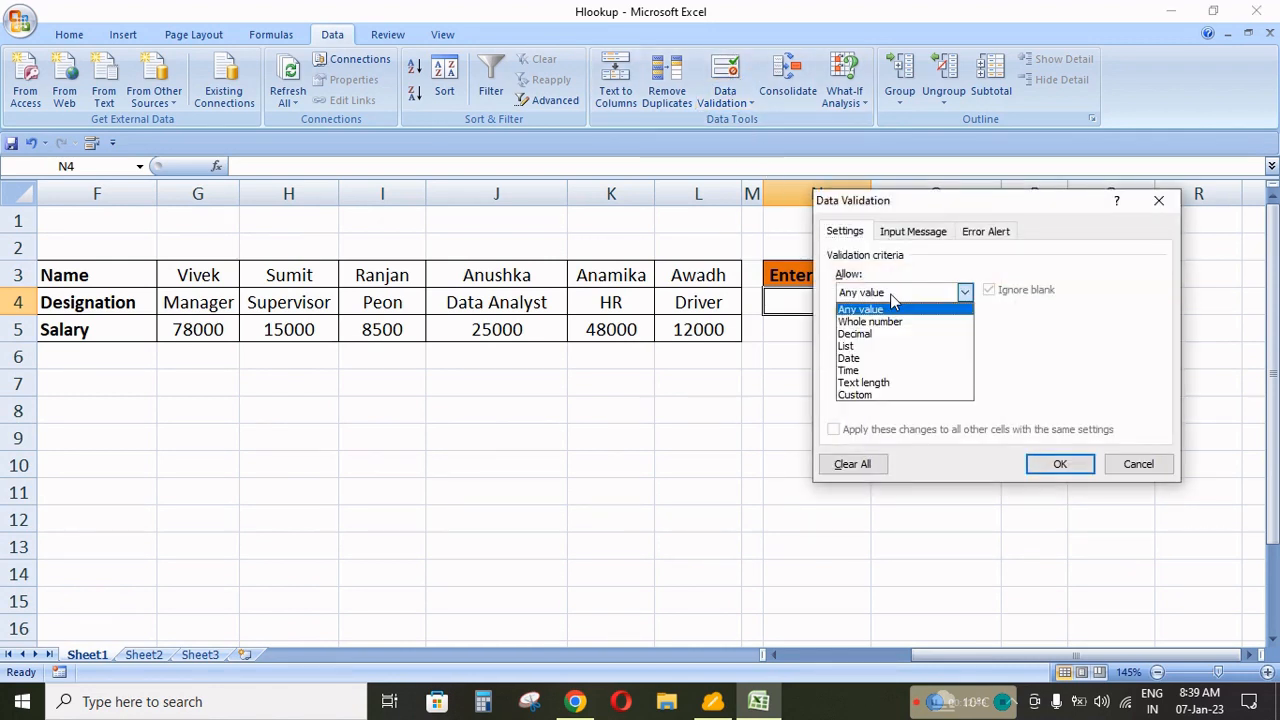
click(850, 346)
click(997, 369)
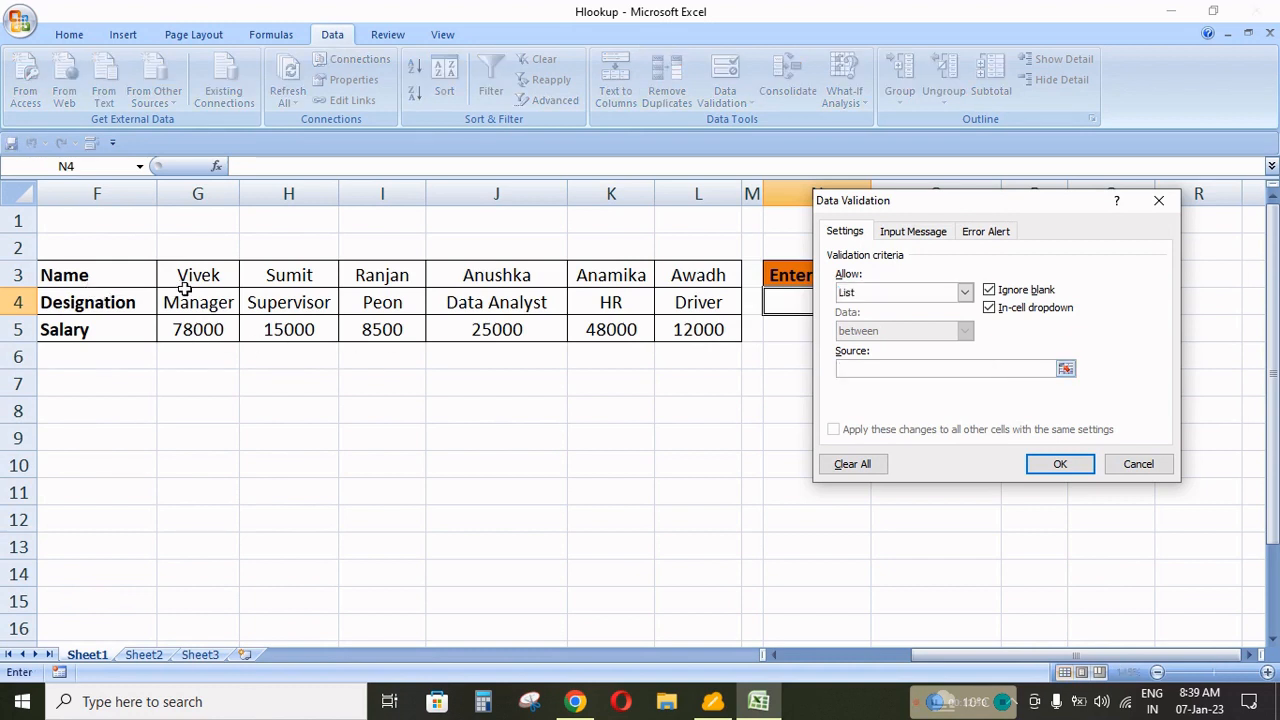
drag(138, 280, 672, 283)
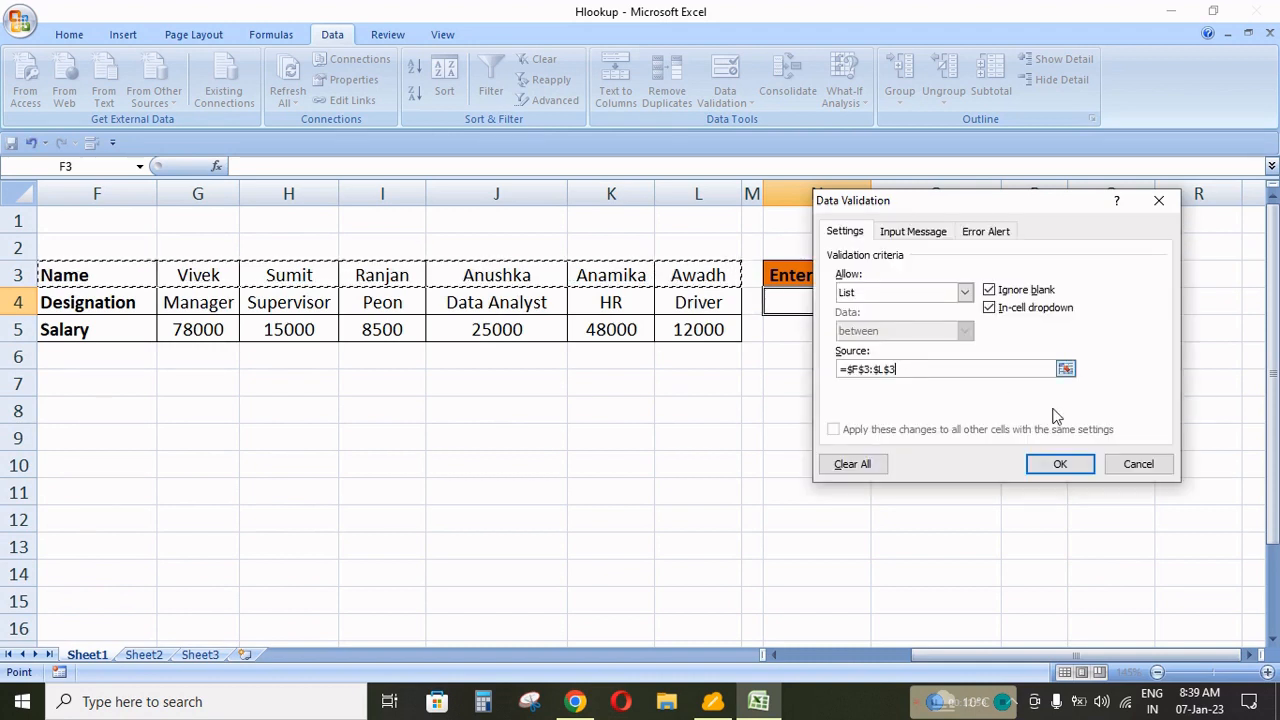
click(1050, 463)
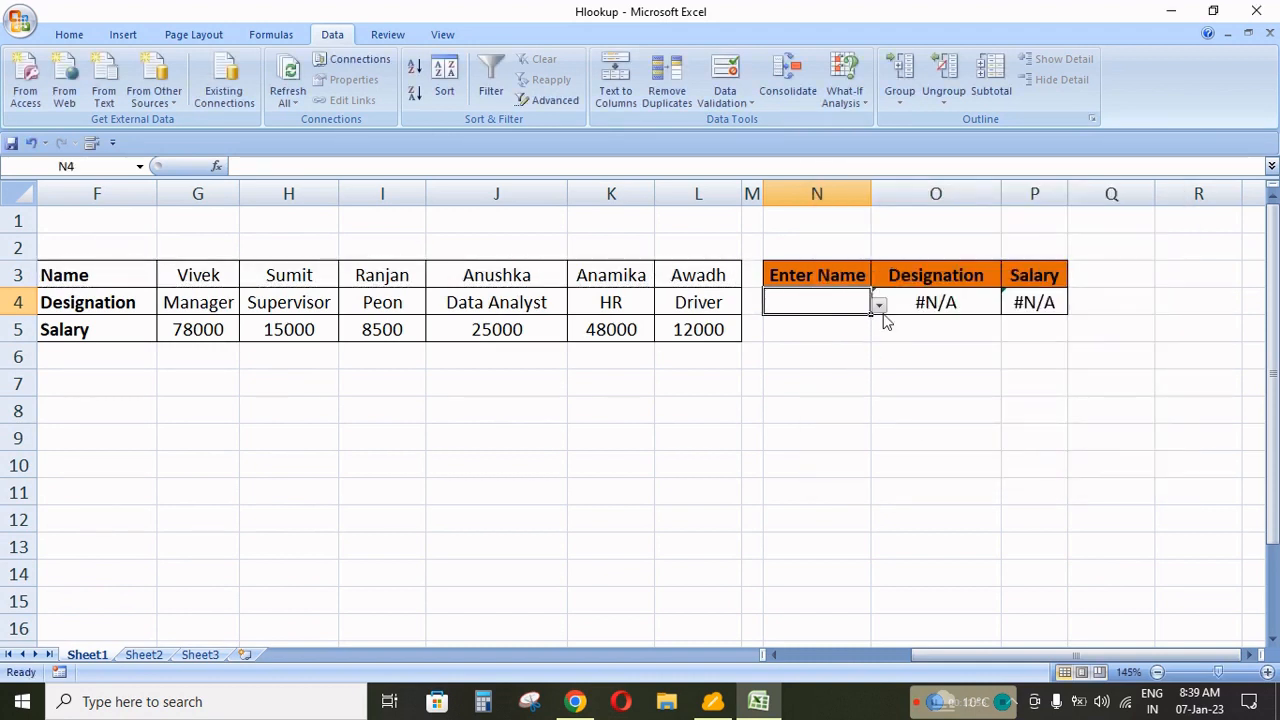
Test N4's dropdown by choosing the employee name from G3 and then the one from J3.
click(879, 306)
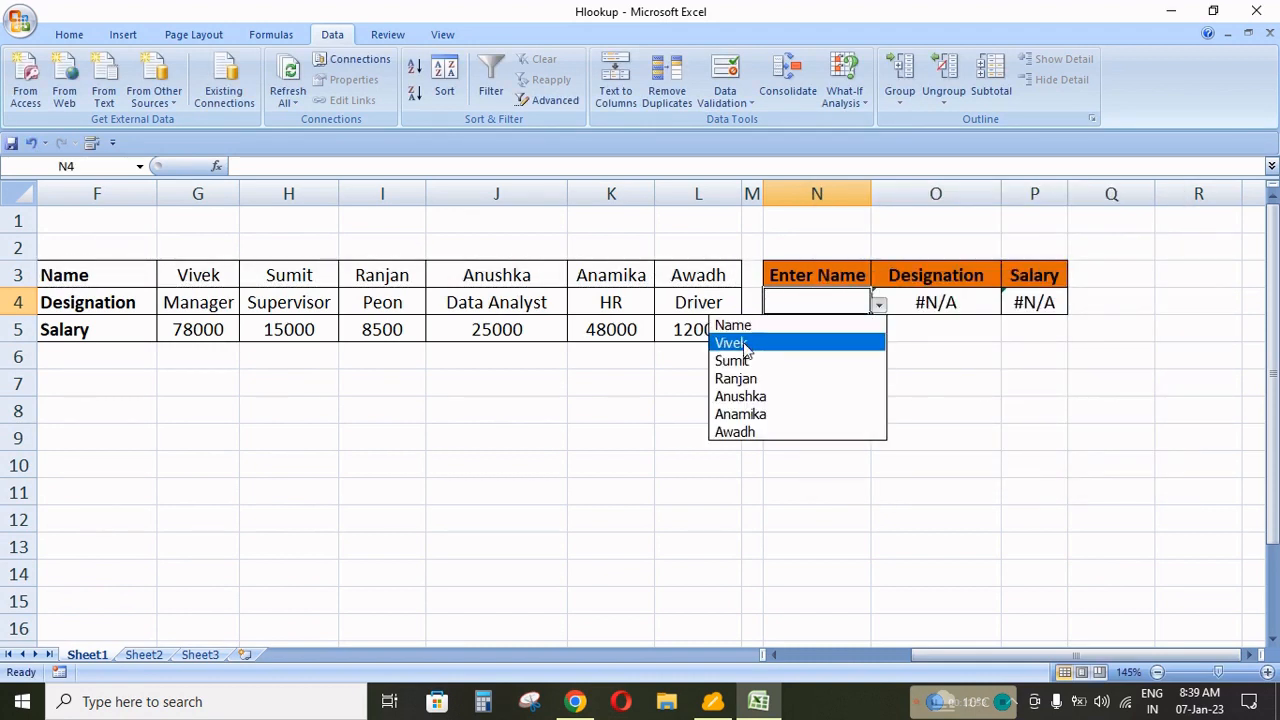
click(745, 343)
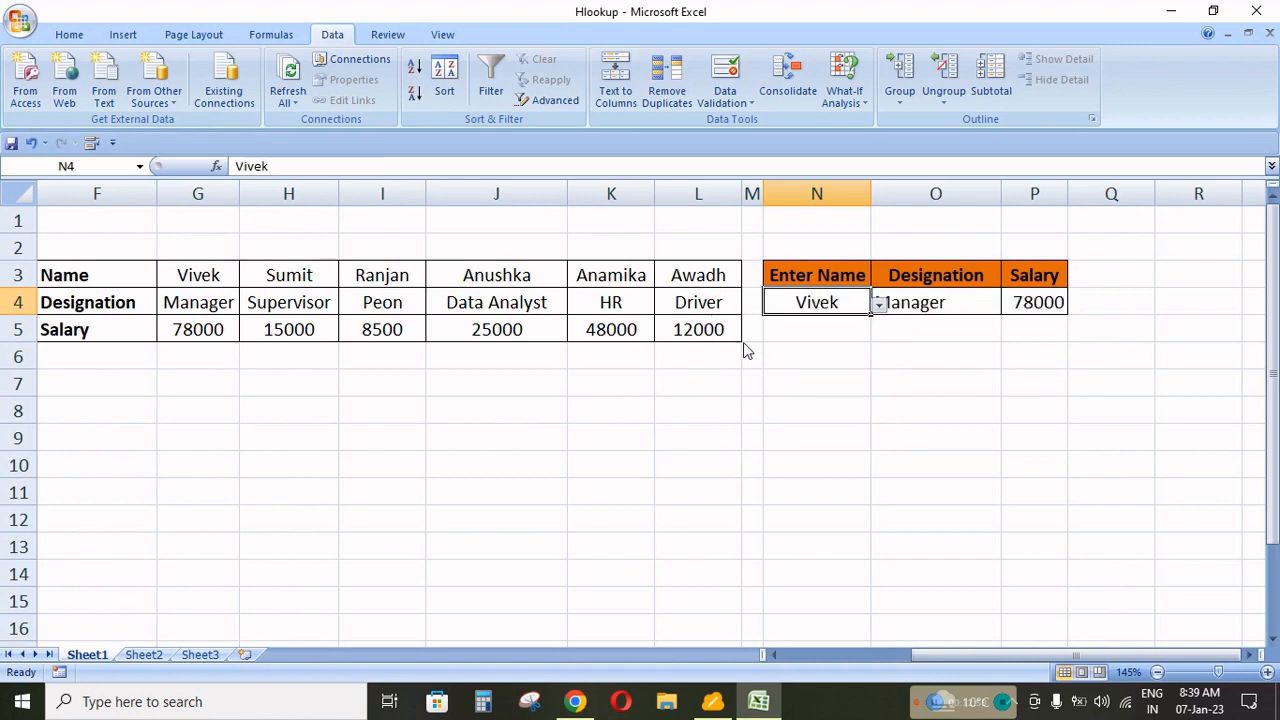
click(879, 307)
click(789, 398)
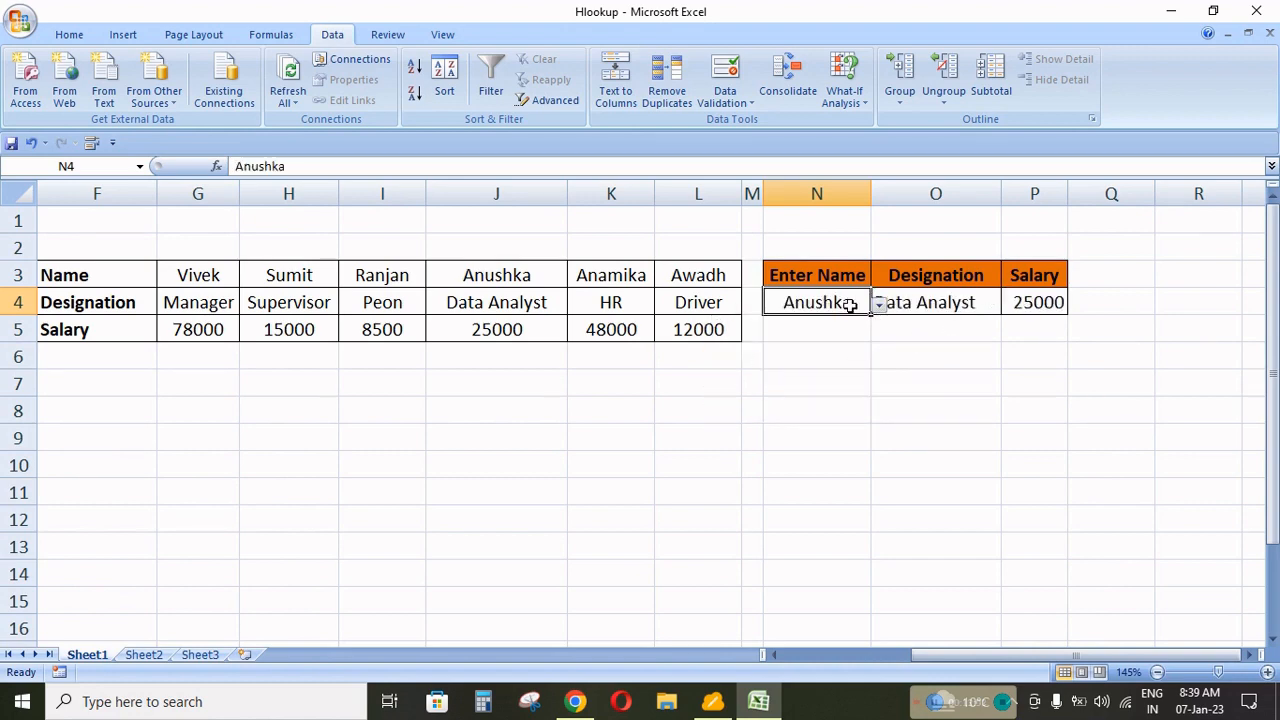
click(880, 310)
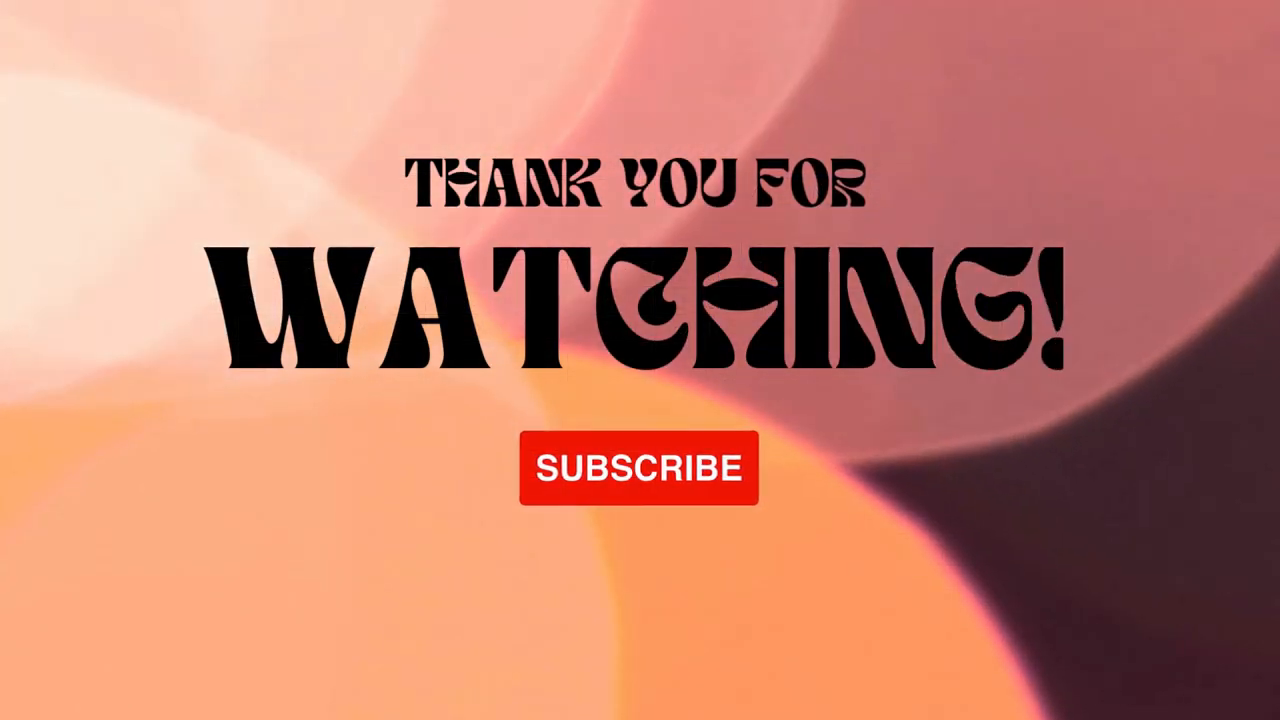